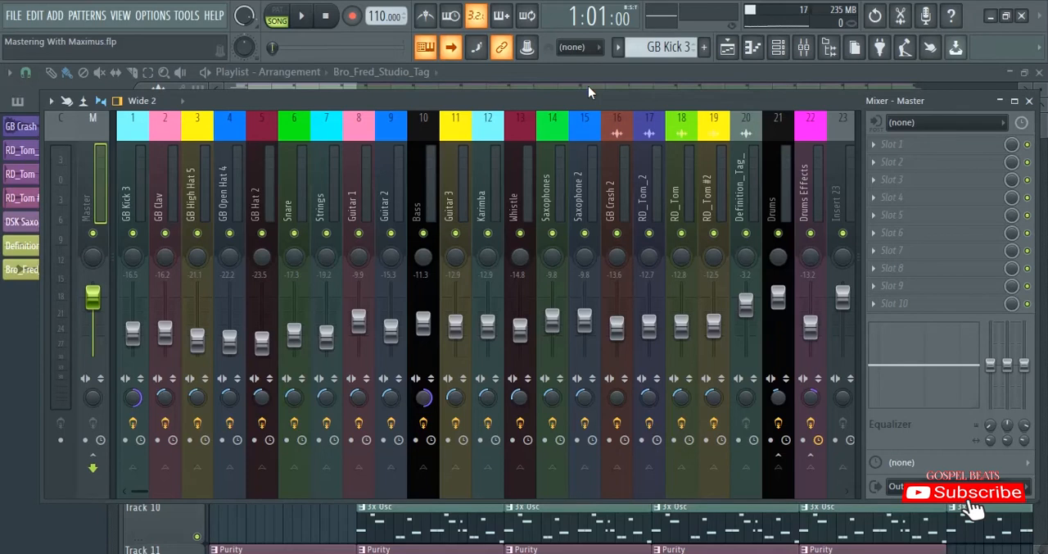
# - Play the song from the start to hear the unmastered mix, and stop playback
pyautogui.press('space')
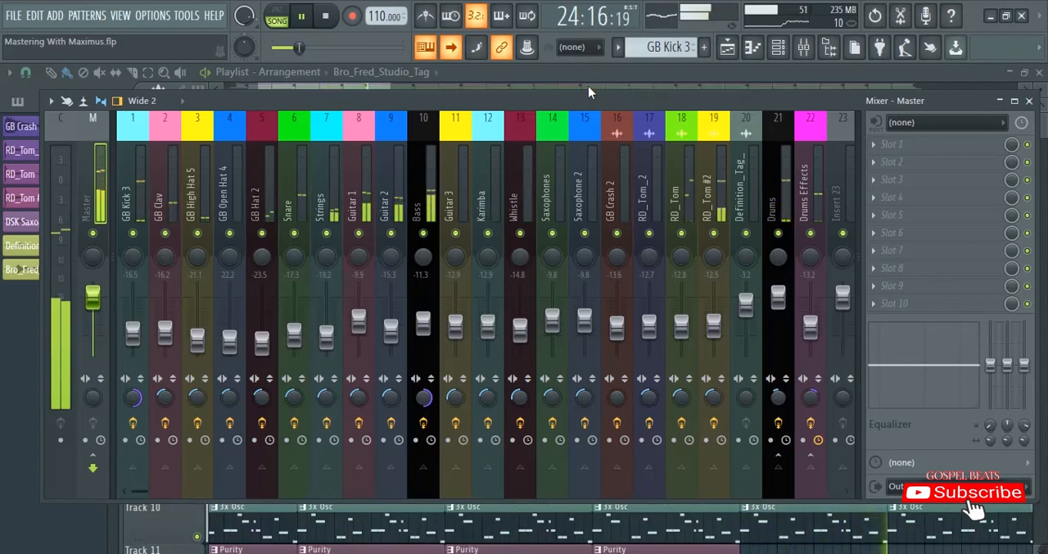
pyautogui.press('space')
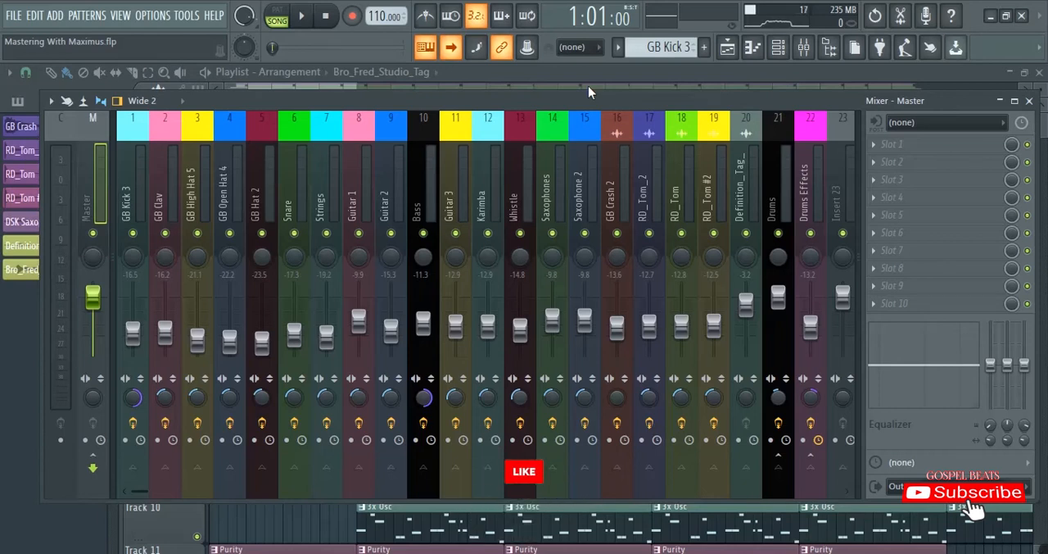
# - Make a playlist time selection from bar 5 to bar 21 across all tracks and bring the mixer back up
pyautogui.click(585, 71)
pyautogui.moveTo(361, 112); pyautogui.dragTo(948, 114)
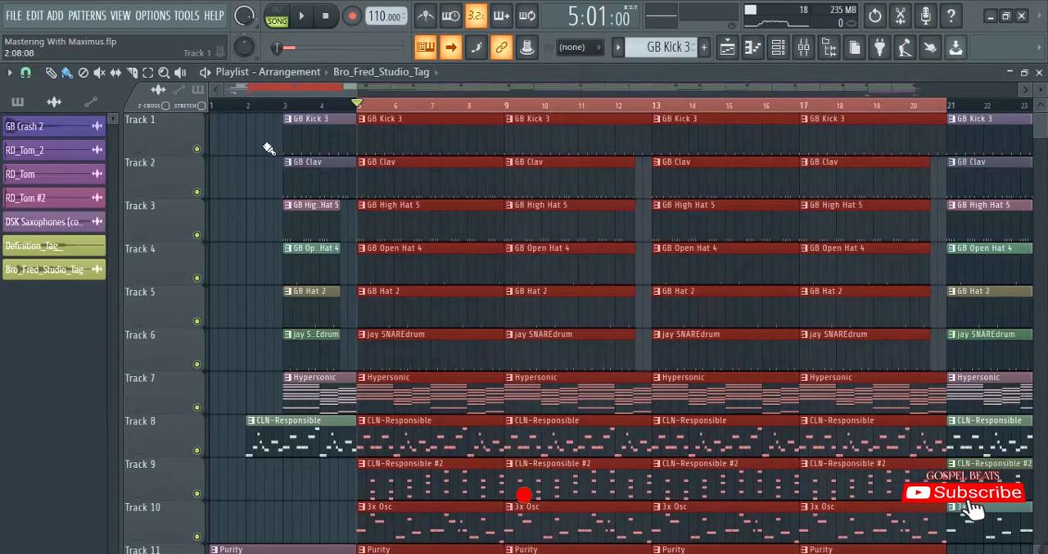
pyautogui.click(268, 147)
pyautogui.click(803, 47)
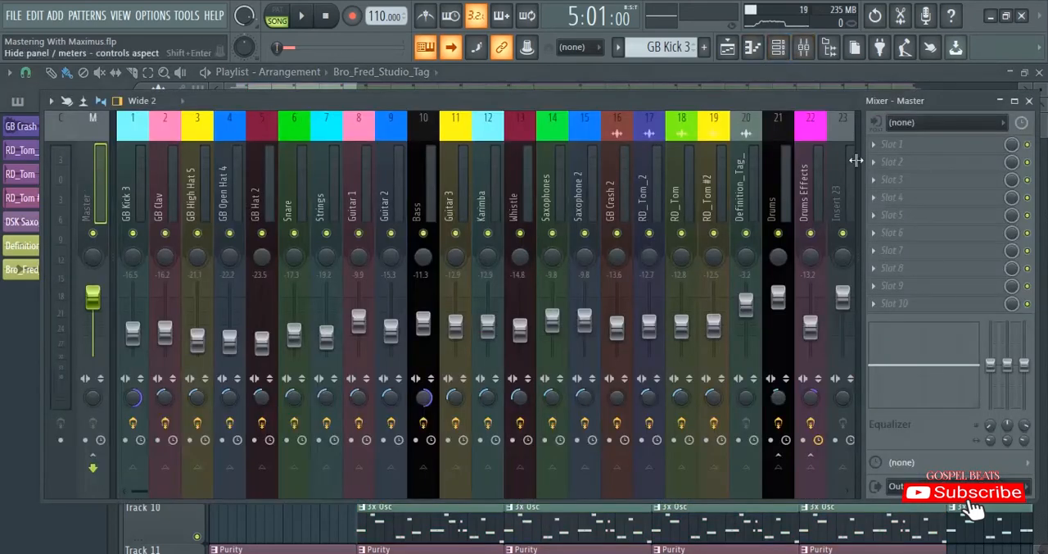
# - Add Fruity Parametric EQ 2 to slot 1 of the master track and load its "20Hz + 18kHz cut" preset
pyautogui.click(878, 147)
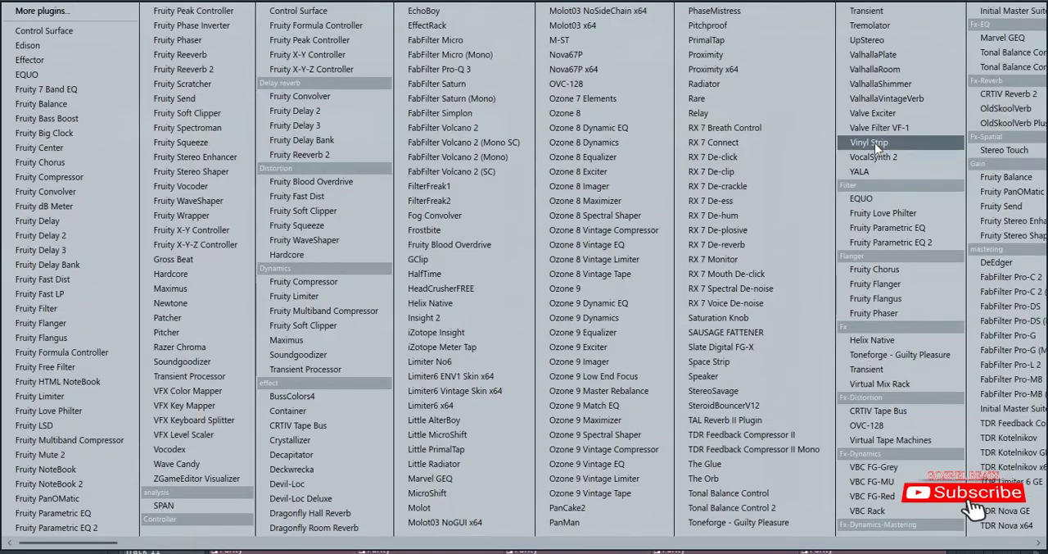
pyautogui.click(86, 528)
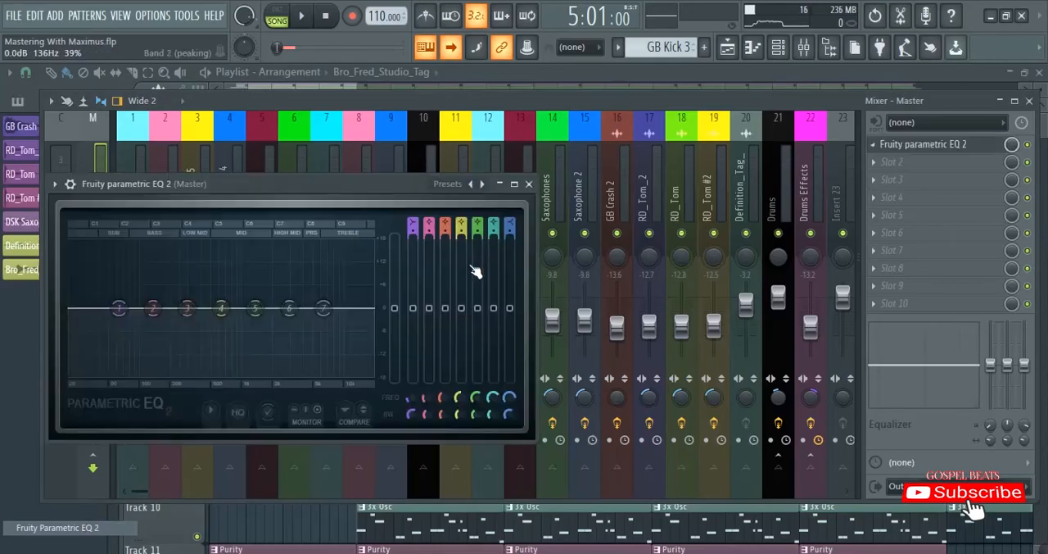
pyautogui.click(482, 183)
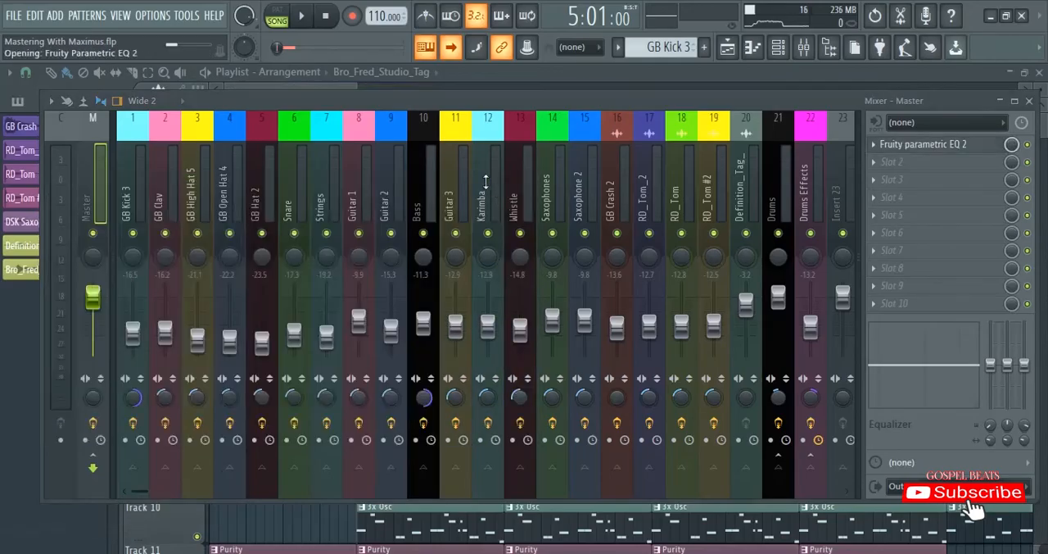
# - Raise the EQ's low-end cut slightly, lower the high-end cut slightly, and dismiss the EQ window
pyautogui.moveTo(73, 309); pyautogui.dragTo(84, 309)
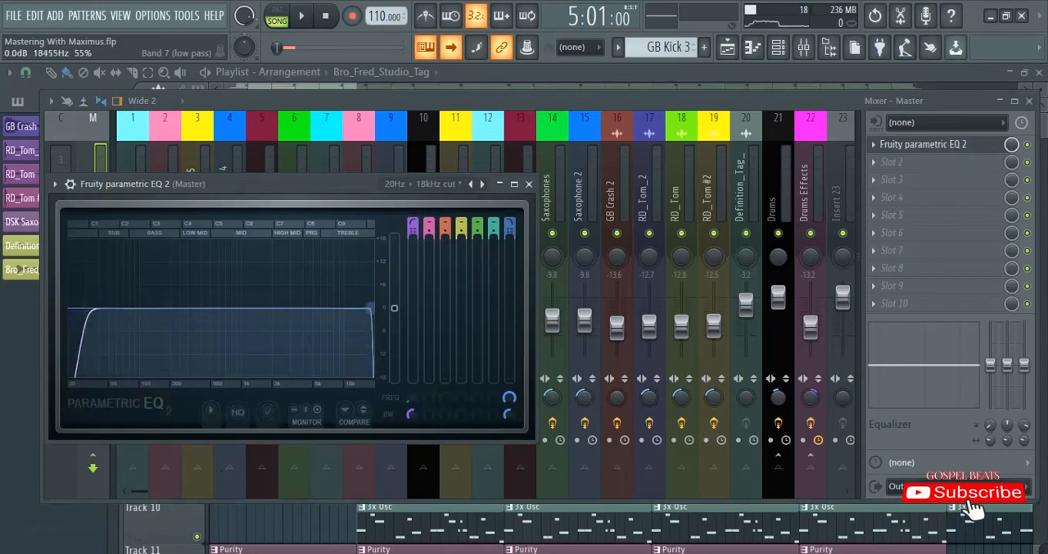
pyautogui.moveTo(368, 309); pyautogui.dragTo(366, 309)
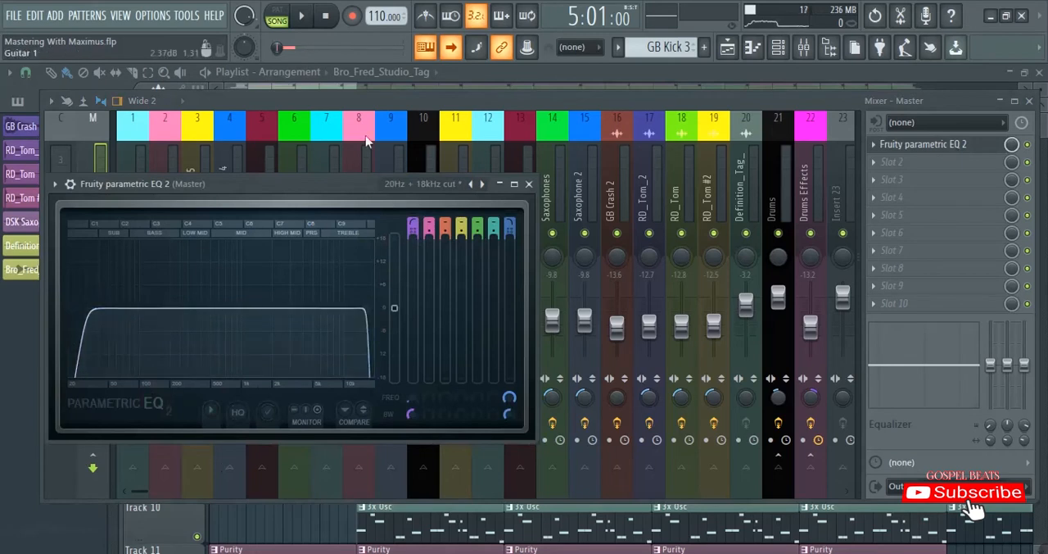
pyautogui.click(378, 100)
# - Load Maximus into slot 10 of the master track and move its window toward the middle of the mixer
pyautogui.click(874, 305)
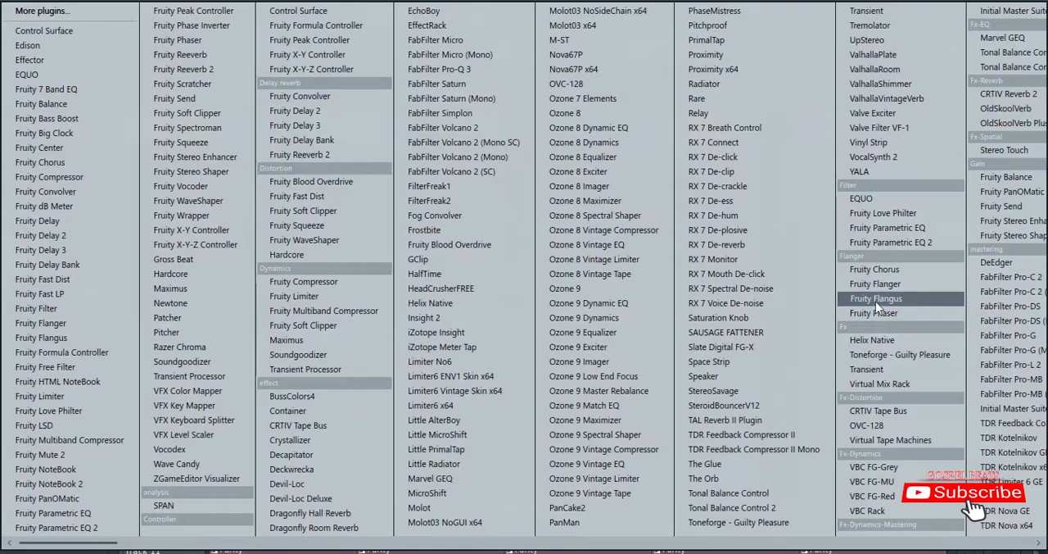
pyautogui.click(287, 336)
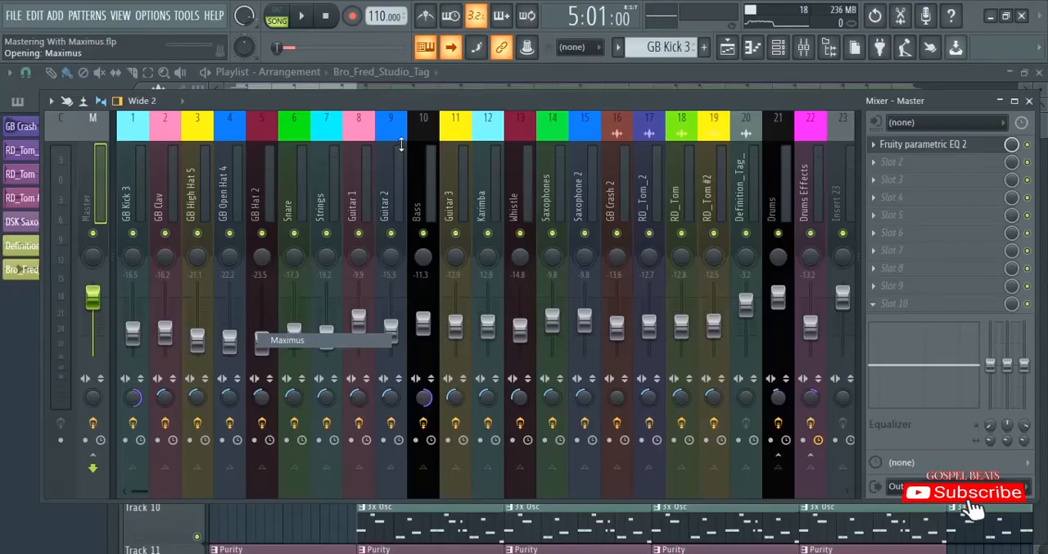
pyautogui.moveTo(358, 206); pyautogui.dragTo(549, 128)
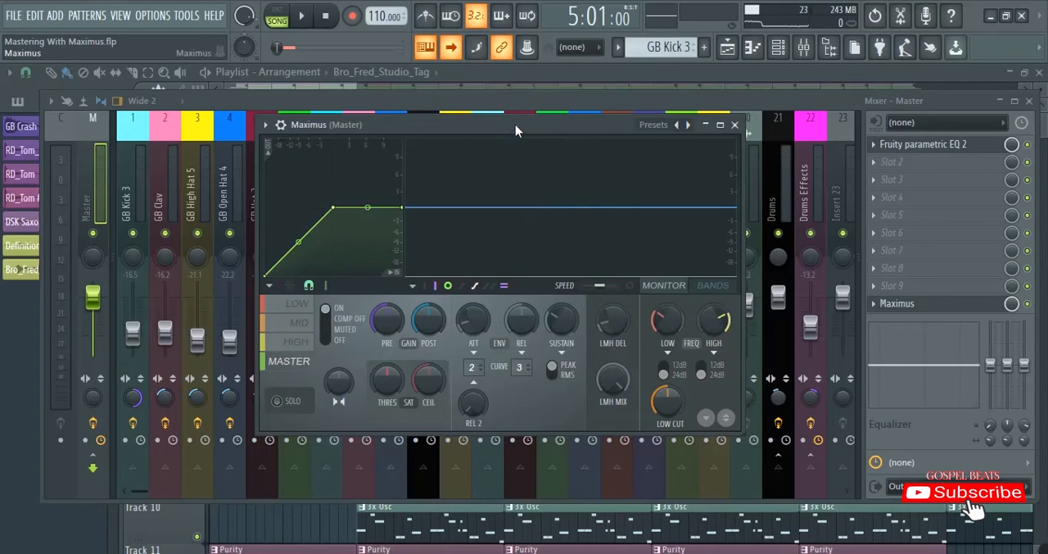
# - Look through the Maximus presets and the Low, Mid, High and Master band settings
pyautogui.rightClick(683, 125)
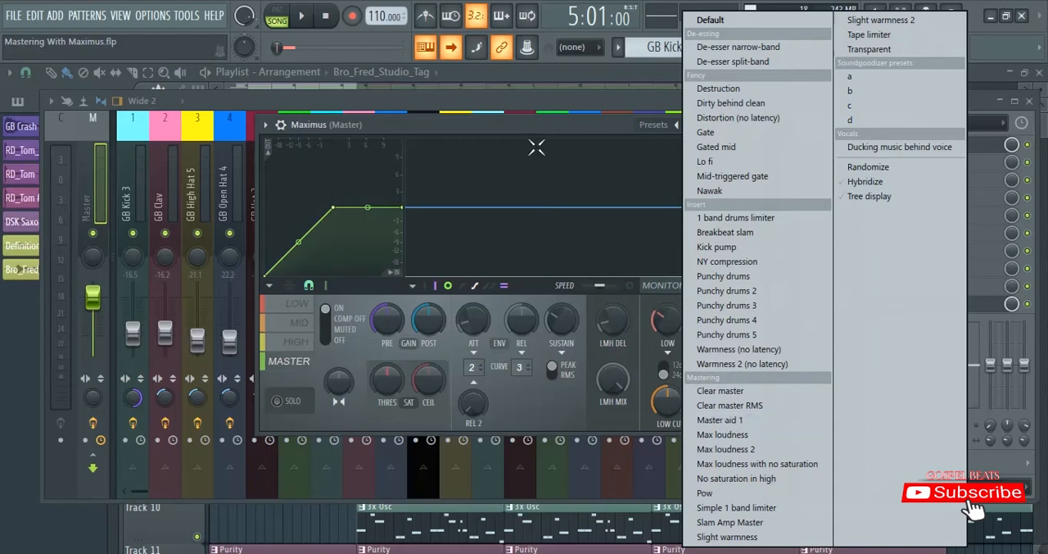
pyautogui.click(516, 123)
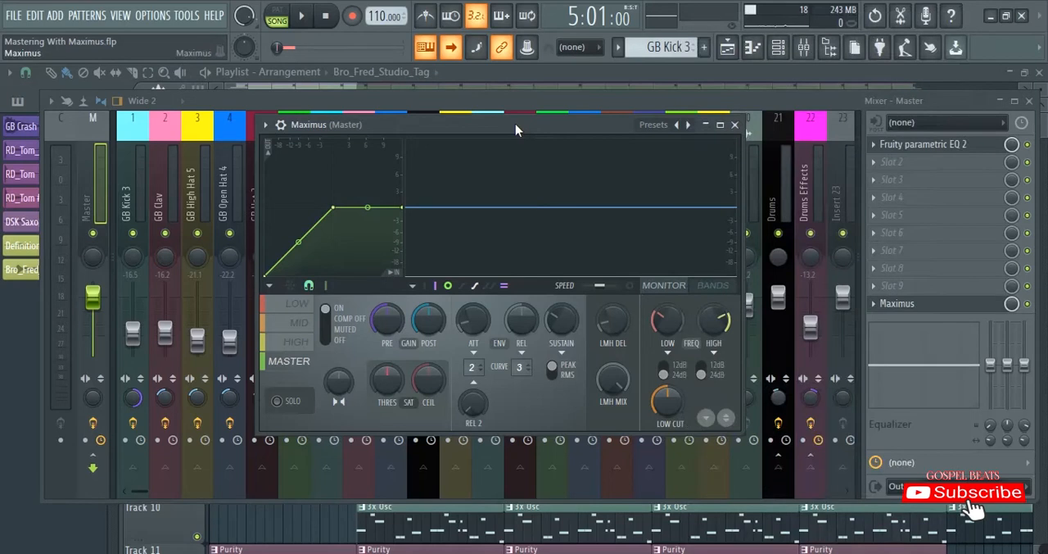
pyautogui.click(297, 304)
pyautogui.click(296, 323)
pyautogui.click(297, 342)
pyautogui.click(294, 361)
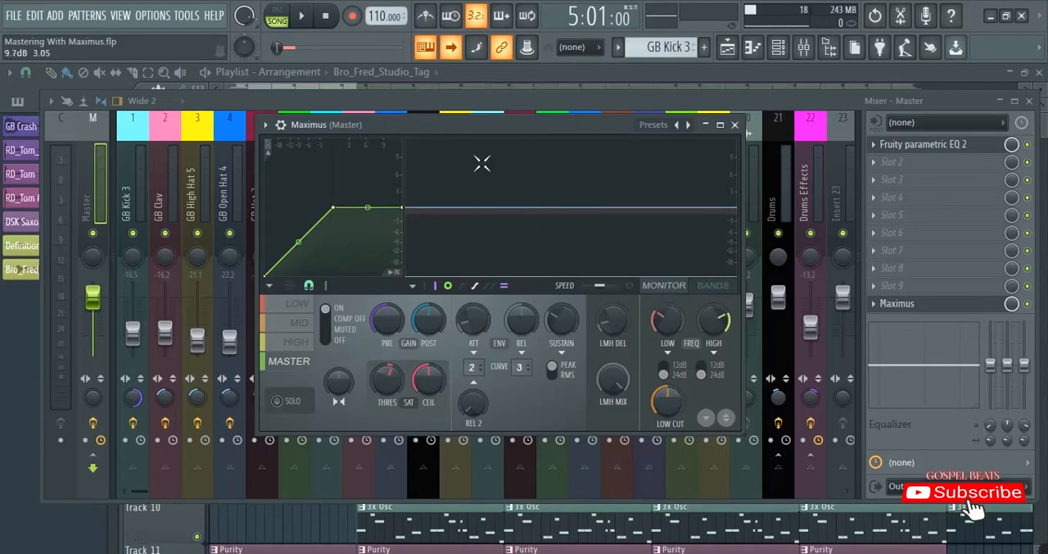
# - Switch the Maximus display to the bands view, try shifting the low band's crossover frequency, and reset it
pyautogui.click(714, 285)
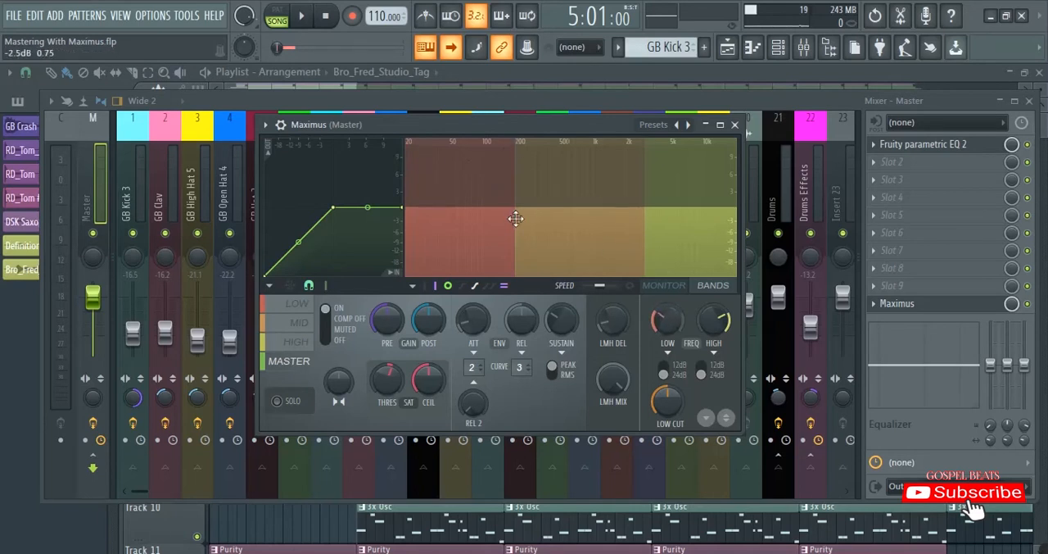
pyautogui.moveTo(516, 219)
pyautogui.mouseDown()
pyautogui.moveTo(484, 220)
pyautogui.moveTo(512, 219)
pyautogui.mouseUp()
pyautogui.moveTo(666, 320)
pyautogui.mouseDown()
pyautogui.moveTo(666, 334)
pyautogui.moveTo(666, 322)
pyautogui.mouseUp()
pyautogui.rightClick(662, 316)
pyautogui.click(672, 325)
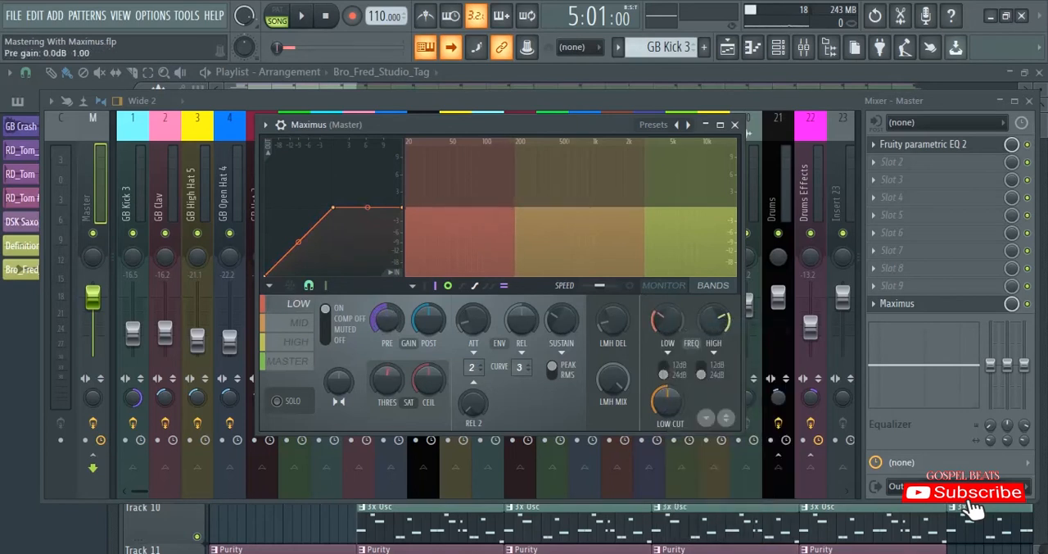
# - Set the low band's crossover frequency to 140 Hz and raise the high band's to about 5 kHz, leaving the low pre gain reset
pyautogui.moveTo(476, 212); pyautogui.dragTo(508, 217)
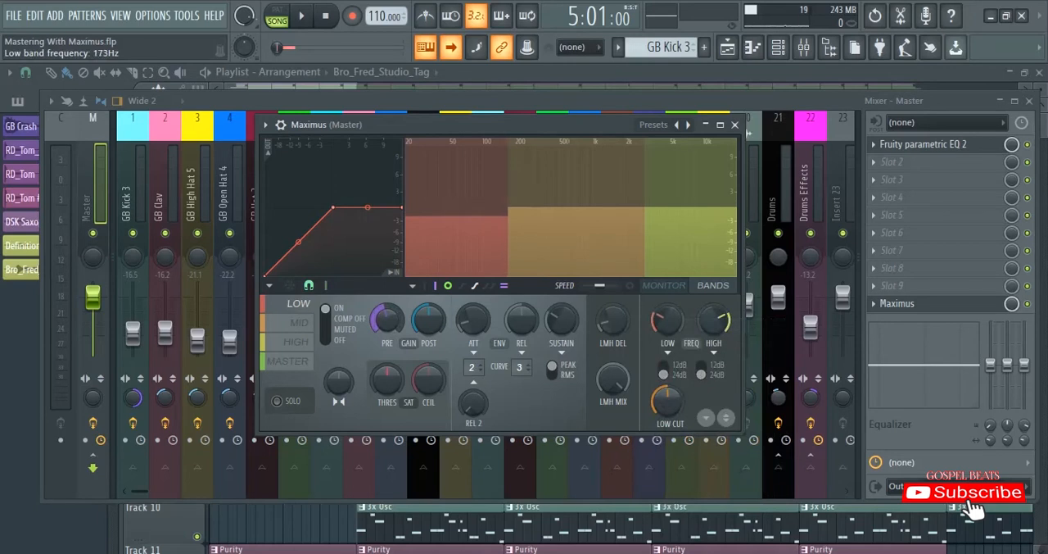
pyautogui.rightClick(375, 324)
pyautogui.click(392, 328)
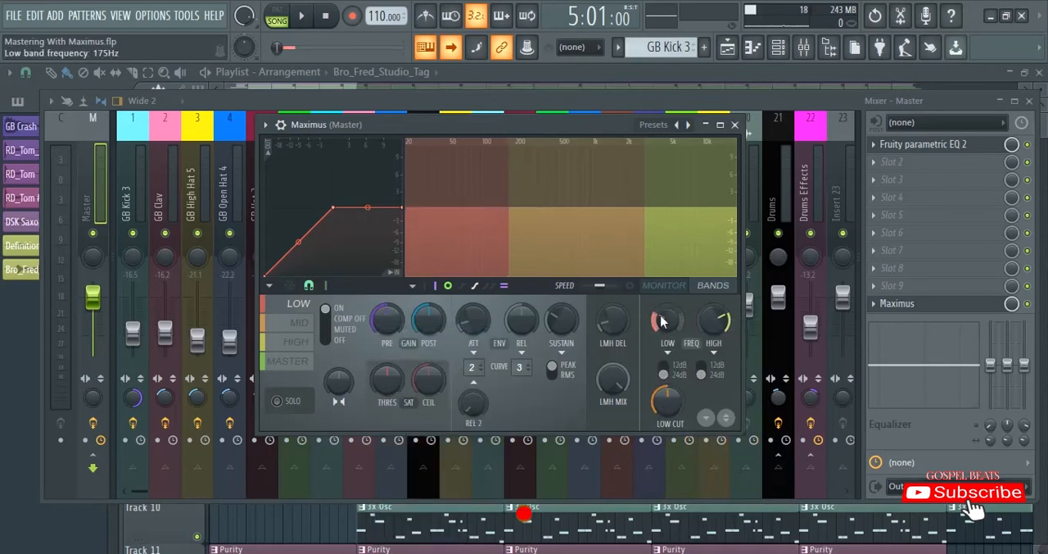
pyautogui.moveTo(662, 321); pyautogui.dragTo(662, 336)
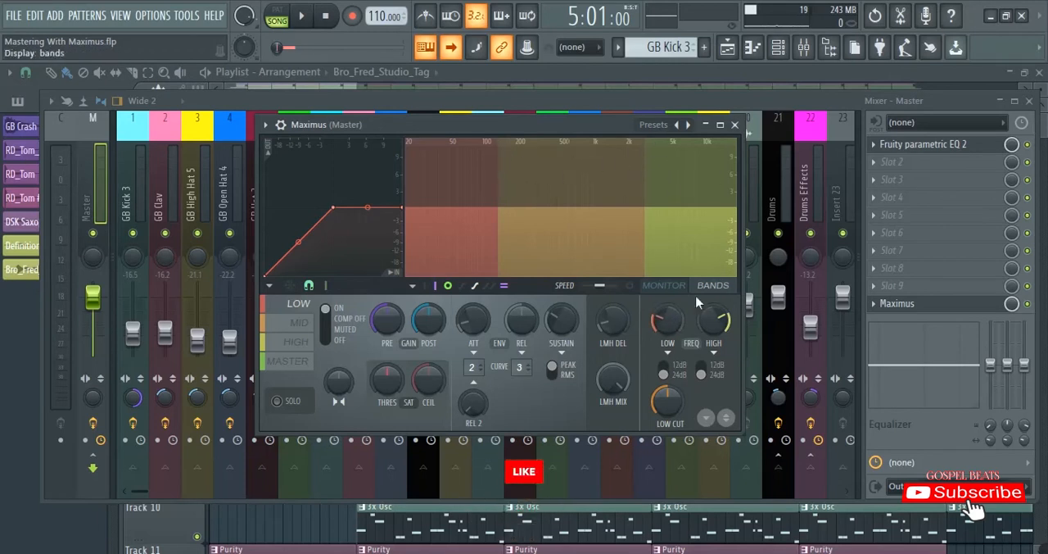
pyautogui.moveTo(716, 323); pyautogui.dragTo(716, 302)
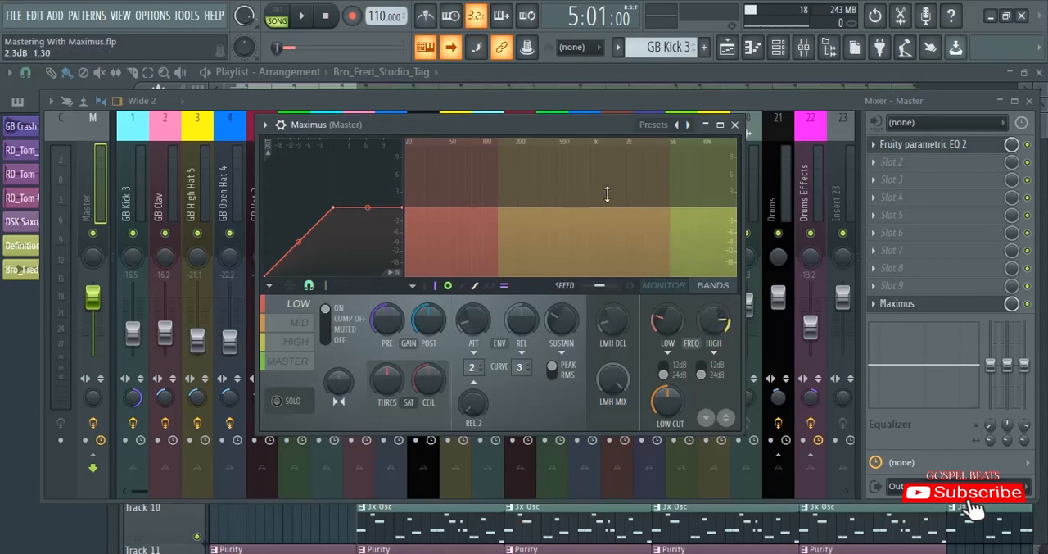
# - Turn on spectrum analysis in the bands display and play the selected section to view the frequencies in each band
pyautogui.press('space')
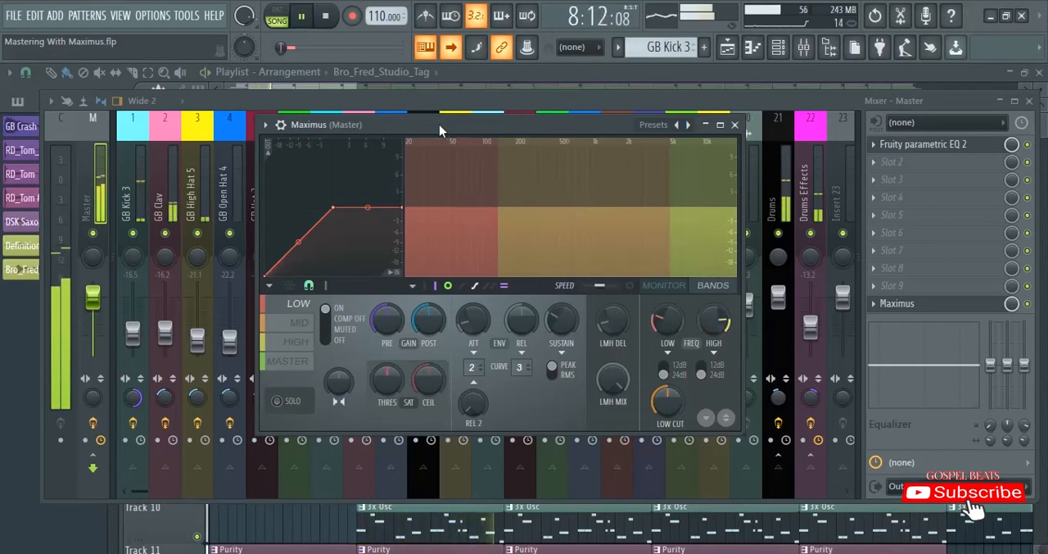
pyautogui.press('space')
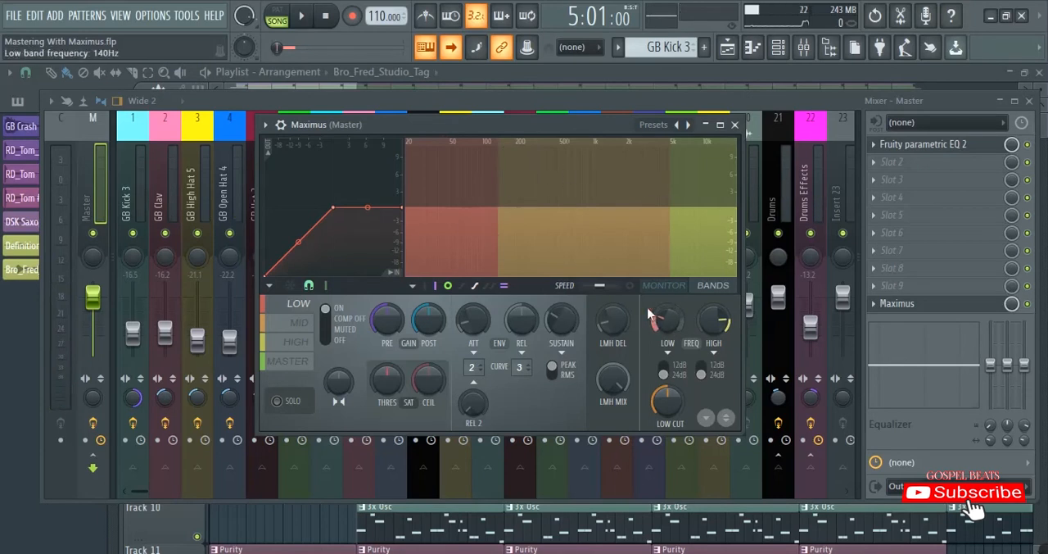
pyautogui.click(631, 287)
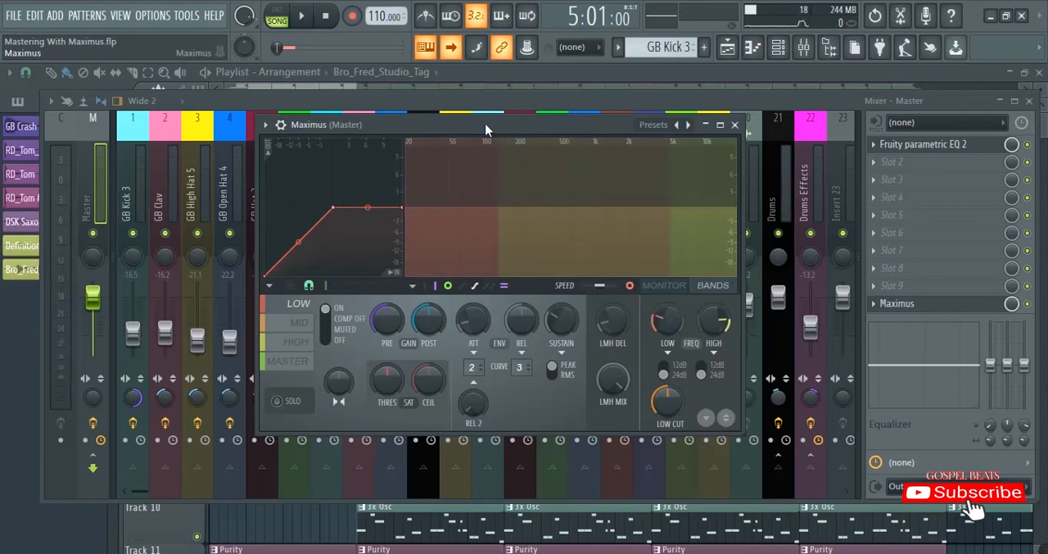
pyautogui.press('space')
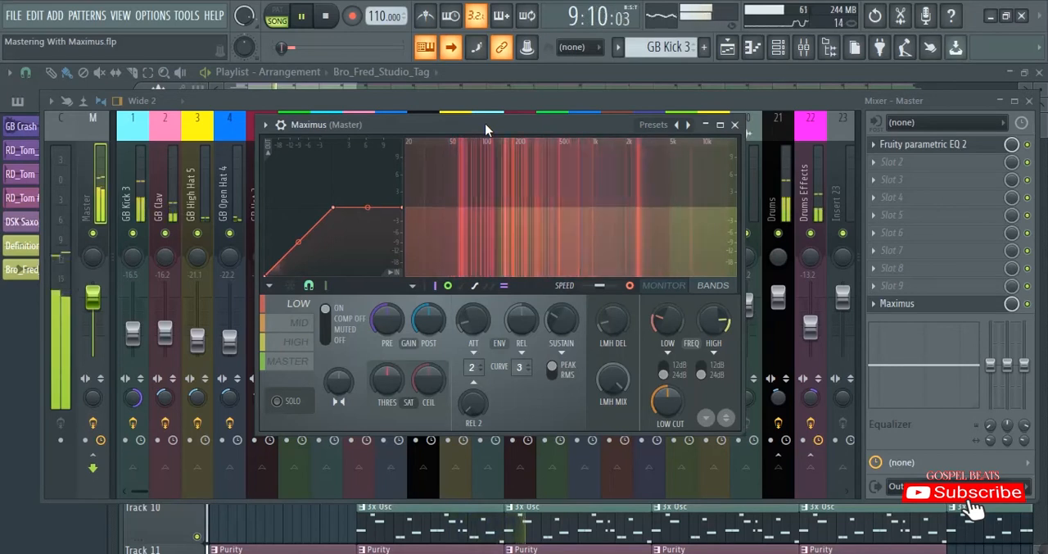
pyautogui.press('space')
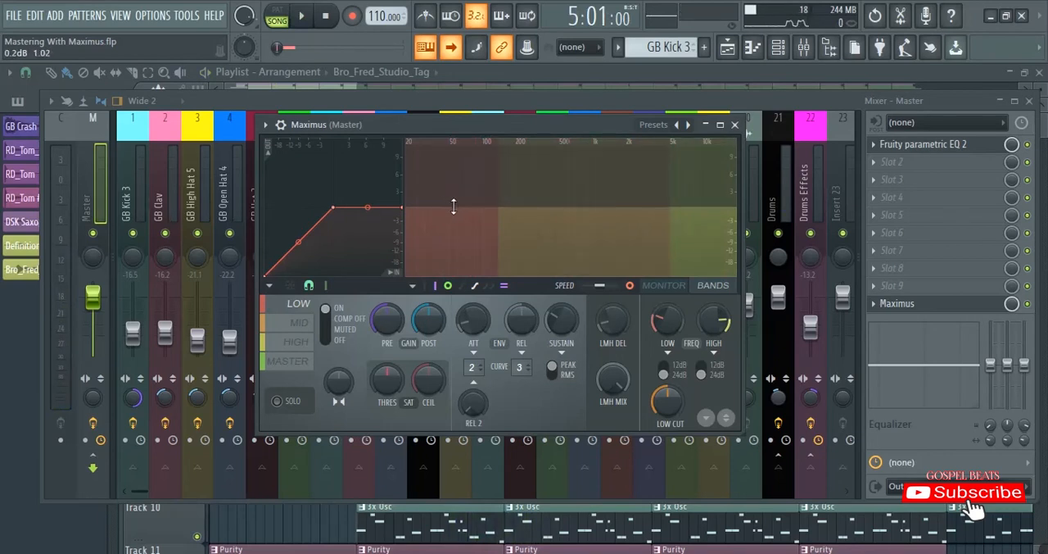
# - Try raising the low band's level in the bands display, and reset its pre gain
pyautogui.moveTo(450, 206); pyautogui.dragTo(451, 181)
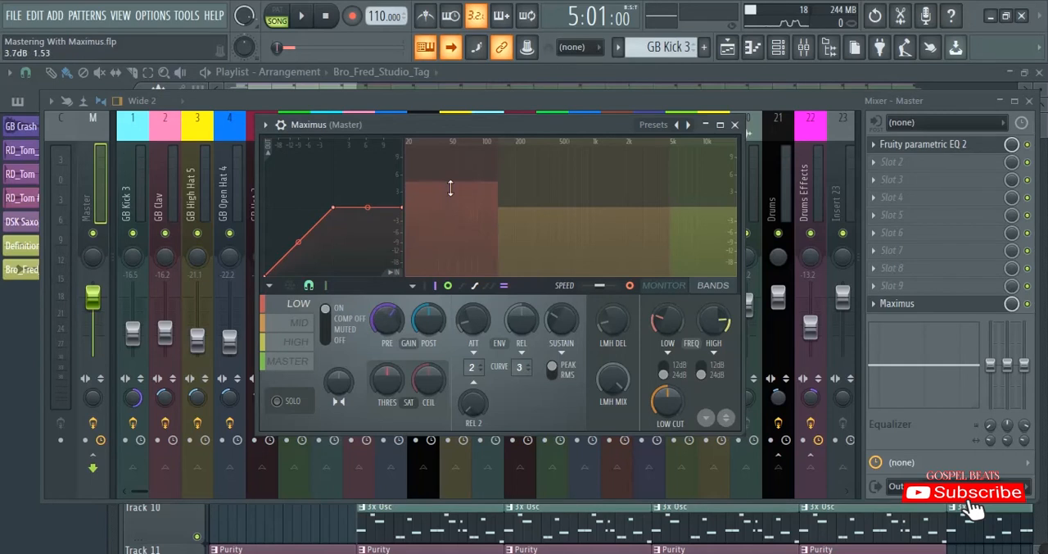
pyautogui.rightClick(393, 320)
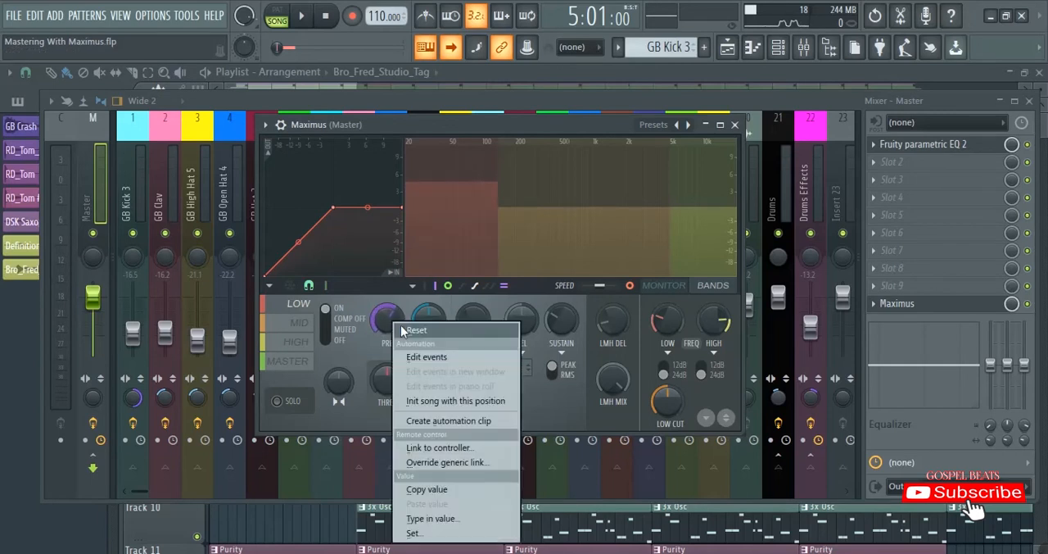
pyautogui.click(407, 331)
# - Play the section while boosting the low band's pre gain to about 10 dB, stop playback, and reset the gain
pyautogui.press('space')
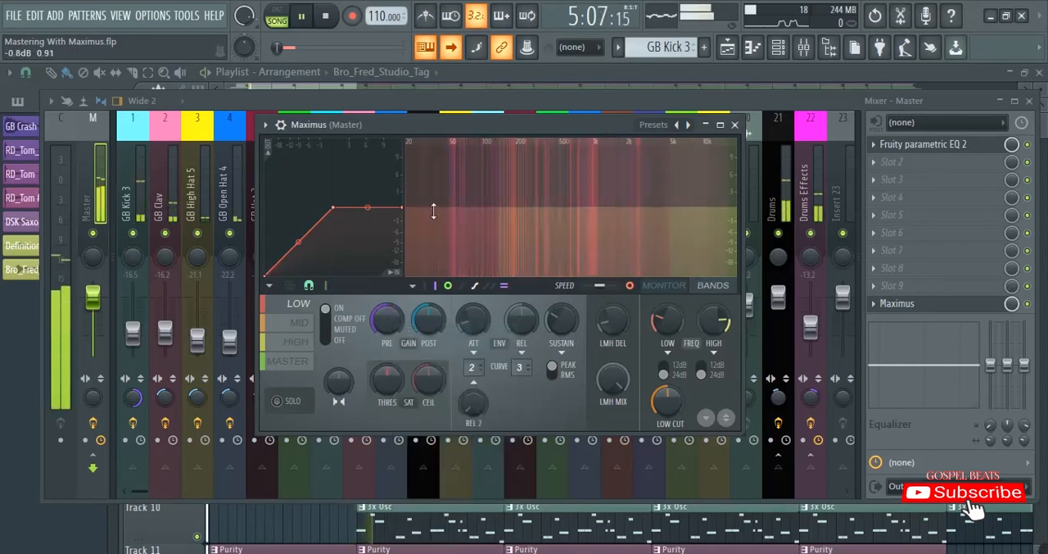
pyautogui.press('space')
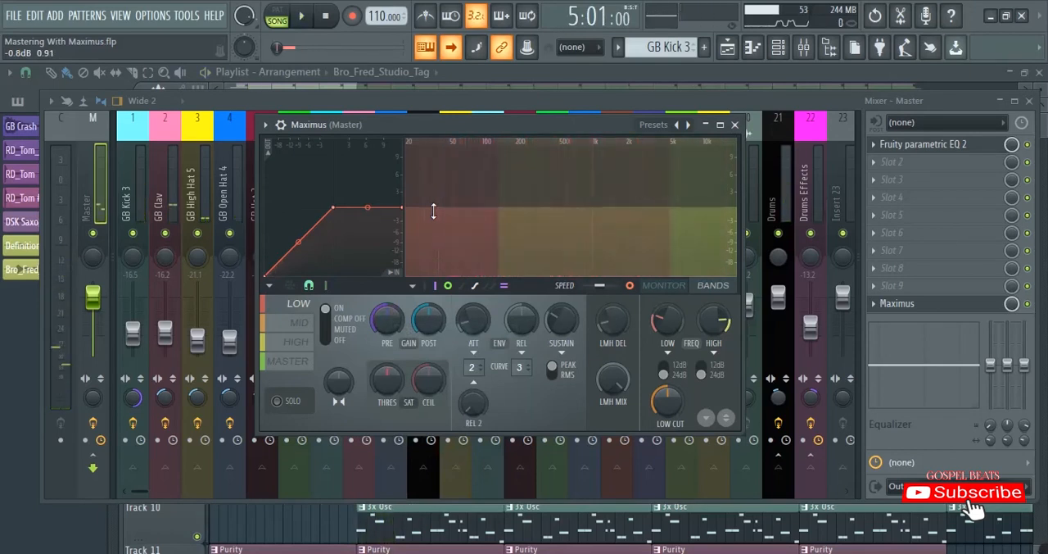
pyautogui.press('space')
pyautogui.moveTo(387, 319); pyautogui.dragTo(386, 301)
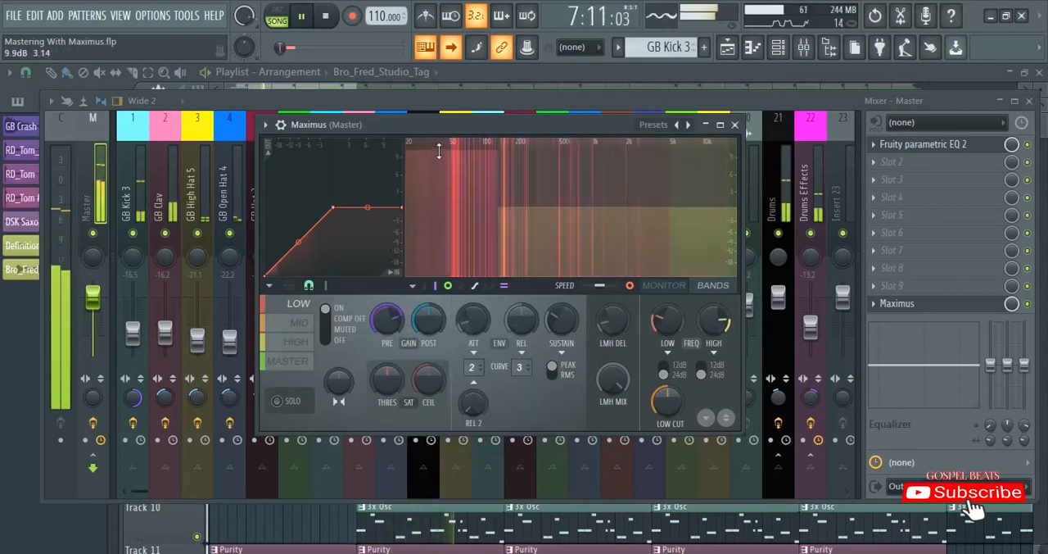
pyautogui.press('space')
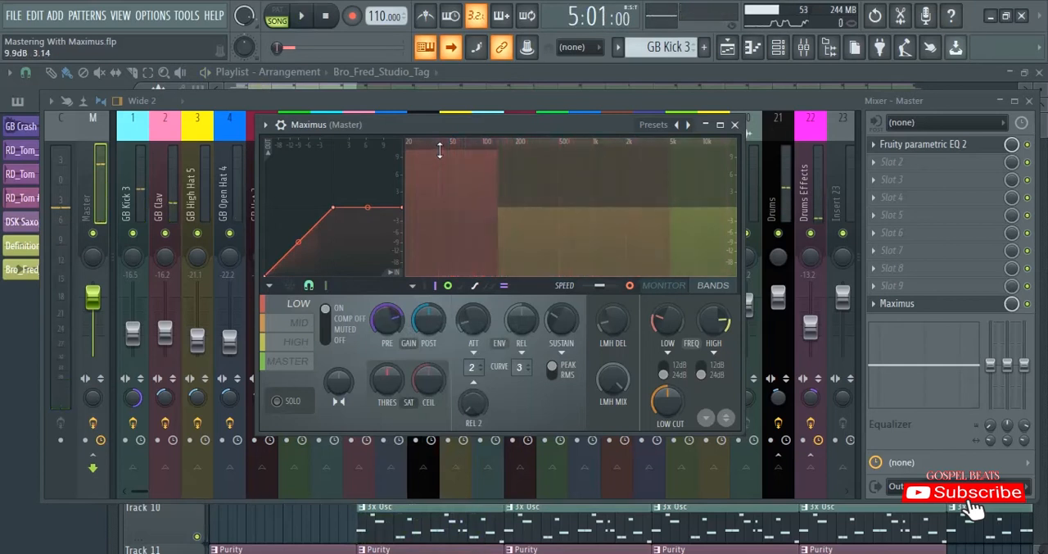
pyautogui.moveTo(441, 153); pyautogui.dragTo(441, 194)
pyautogui.rightClick(380, 318)
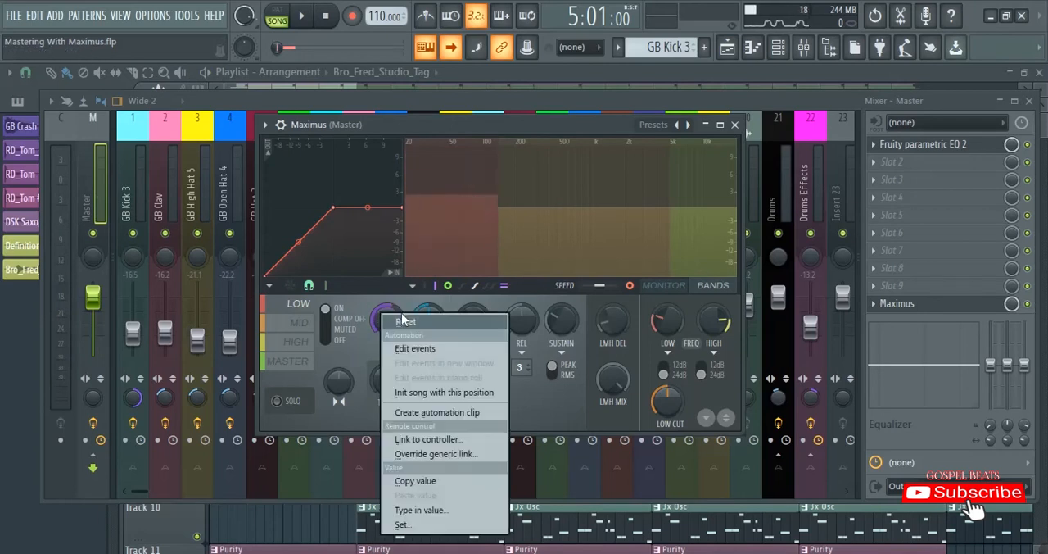
pyautogui.click(398, 323)
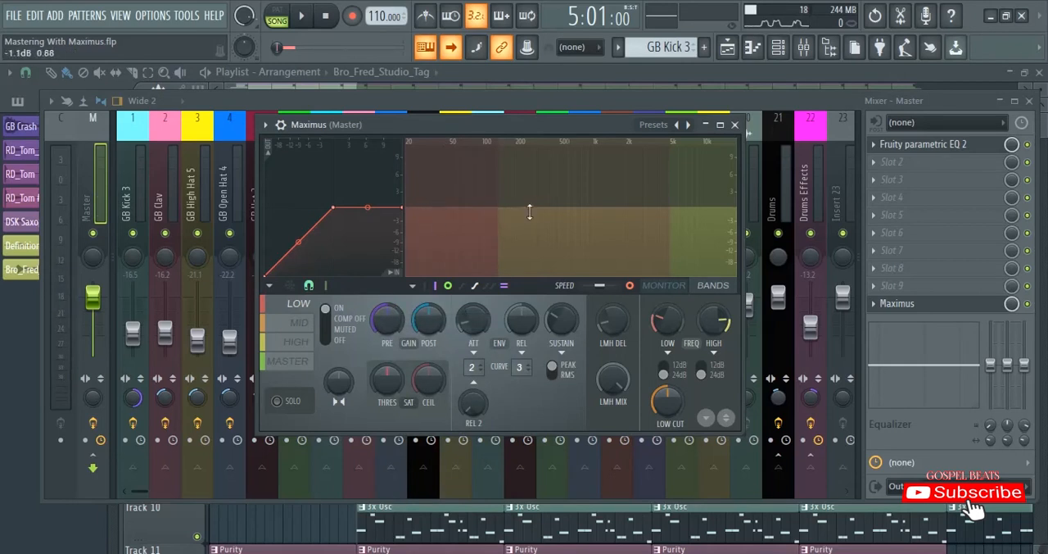
# - Play the section while raising the low band's pre gain to 0.3 dB, reset the gain, and stop playback
pyautogui.click(304, 324)
pyautogui.click(297, 304)
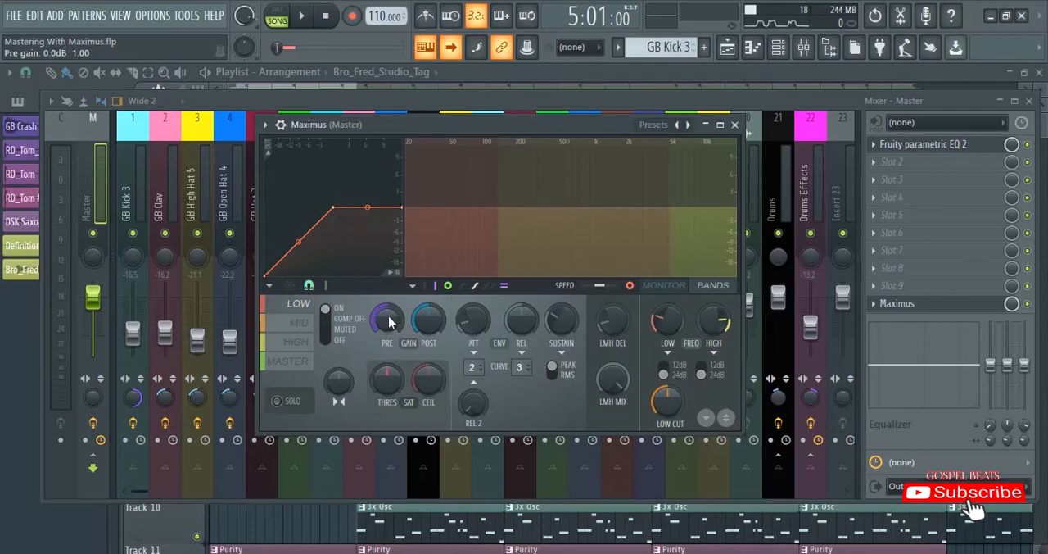
pyautogui.press('space')
pyautogui.moveTo(388, 315); pyautogui.dragTo(388, 312)
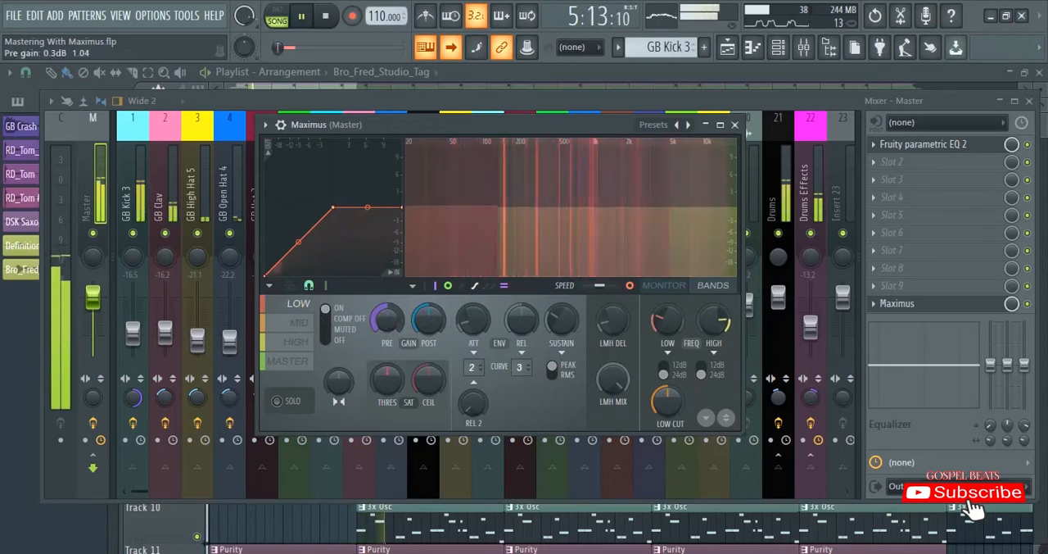
pyautogui.rightClick(388, 316)
pyautogui.click(402, 324)
pyautogui.press('space')
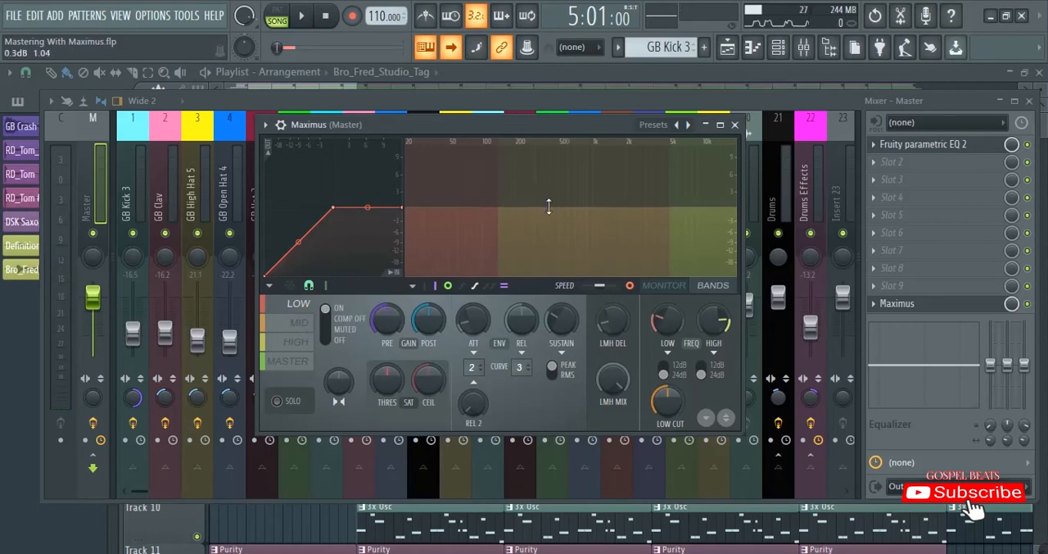
# - Try raising the mid band's level in the bands display
pyautogui.click(301, 327)
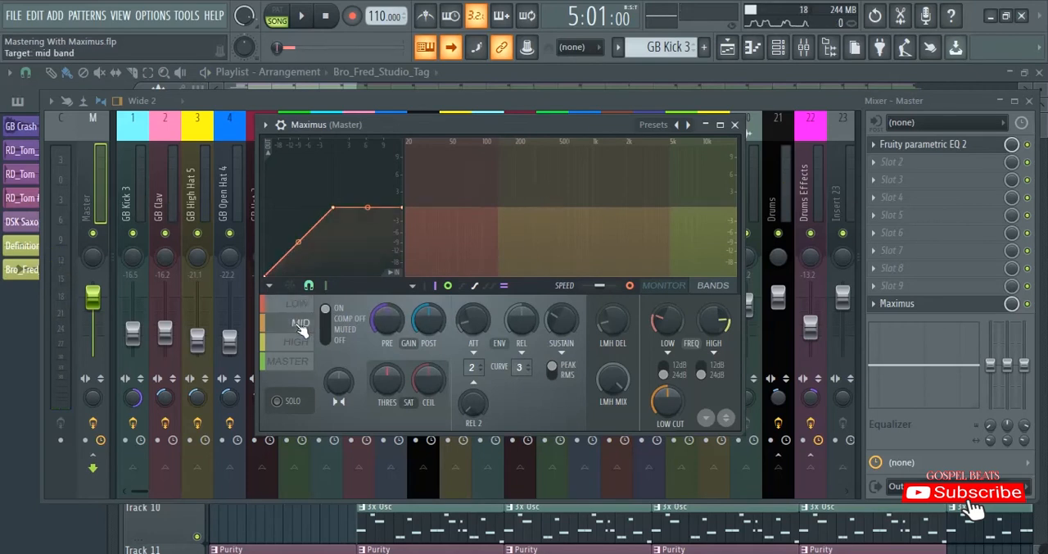
pyautogui.moveTo(564, 211); pyautogui.dragTo(557, 189)
pyautogui.click(307, 306)
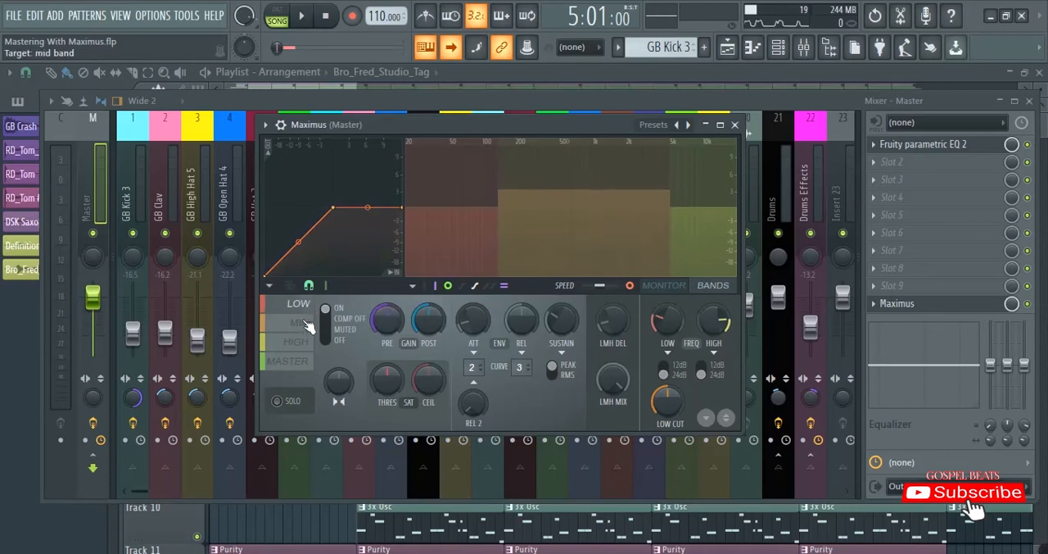
pyautogui.click(301, 323)
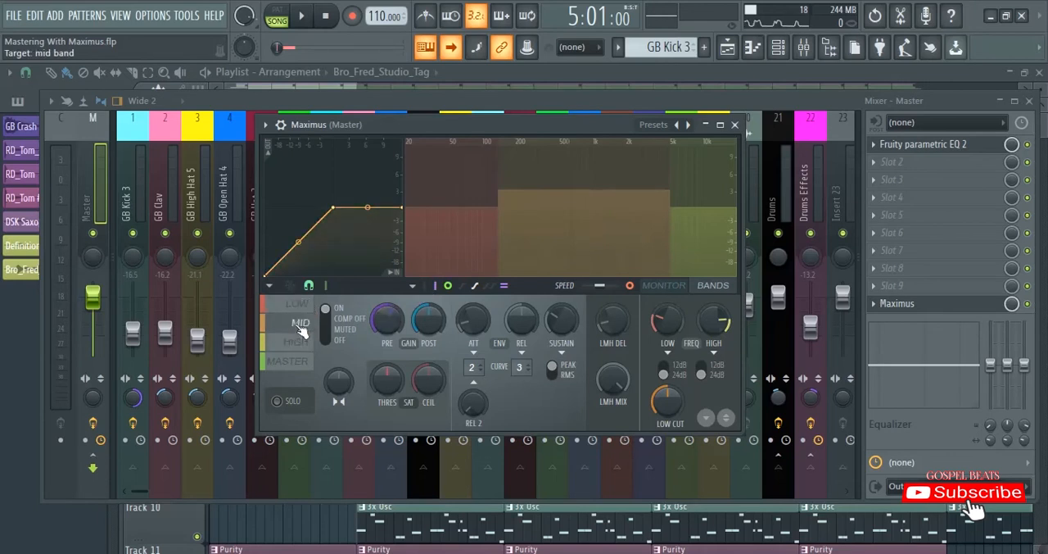
pyautogui.click(307, 305)
pyautogui.click(306, 323)
pyautogui.click(303, 342)
pyautogui.click(304, 323)
pyautogui.click(303, 308)
pyautogui.click(303, 325)
# - Try a different pre gain on the mid band, and reset its pre and post gain
pyautogui.moveTo(390, 311); pyautogui.dragTo(439, 332)
pyautogui.rightClick(421, 316)
pyautogui.click(434, 316)
pyautogui.rightClick(391, 312)
pyautogui.click(402, 320)
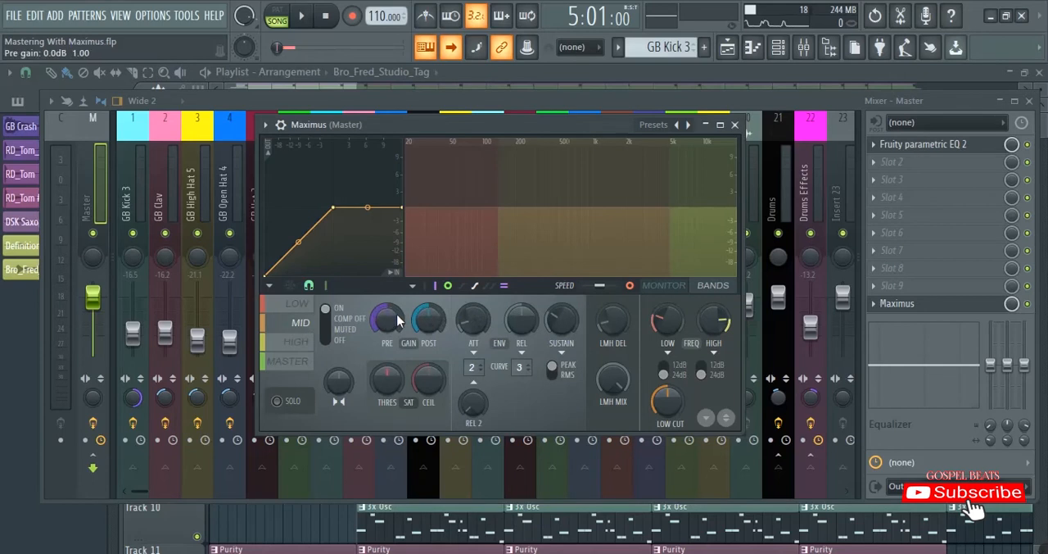
# - Set the mid band's pre gain to 1.5 dB while playing the section
pyautogui.press('space')
pyautogui.moveTo(383, 318); pyautogui.dragTo(382, 302)
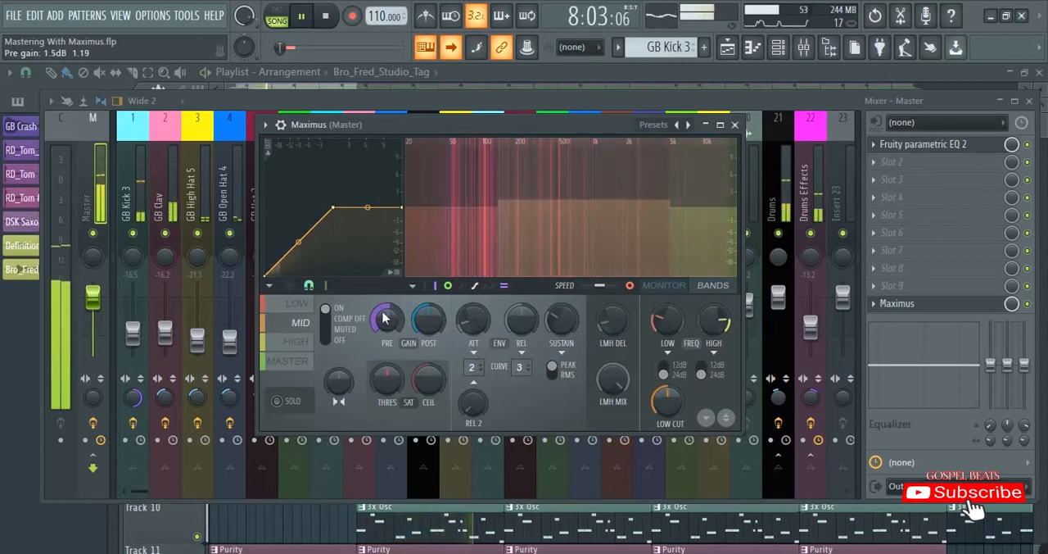
pyautogui.press('space')
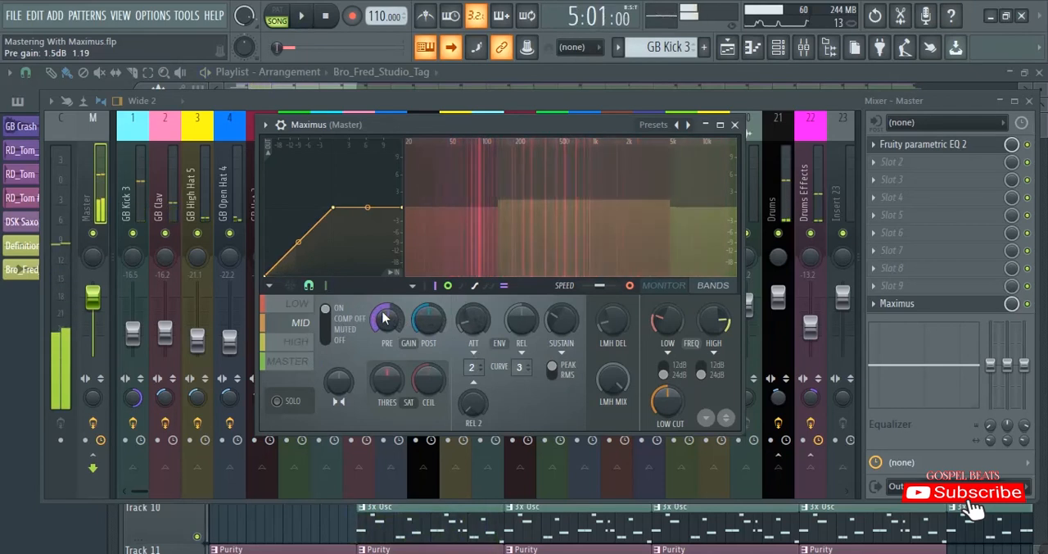
# - Set the high band's pre gain to 1.9 dB while playing the section
pyautogui.click(301, 344)
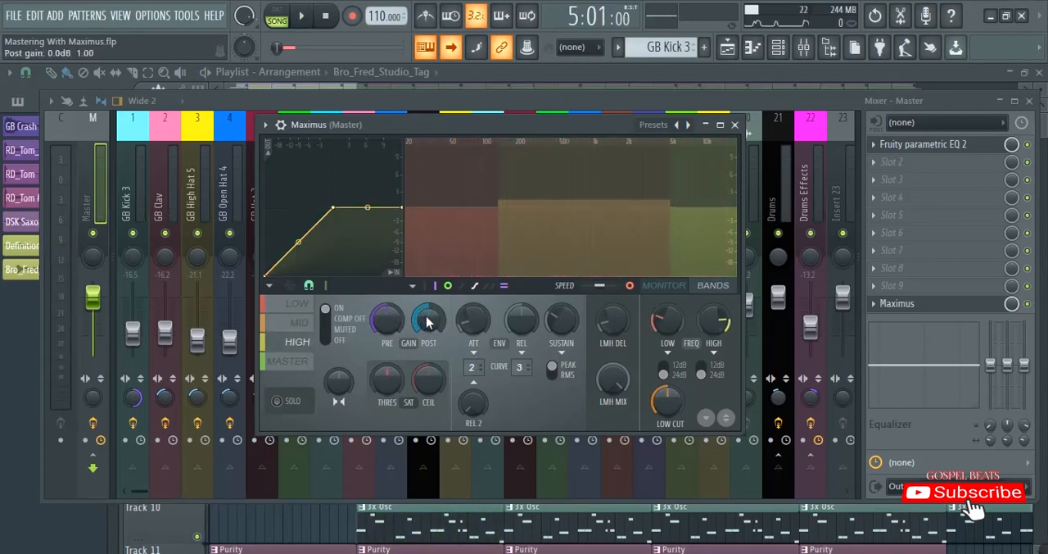
pyautogui.press('space')
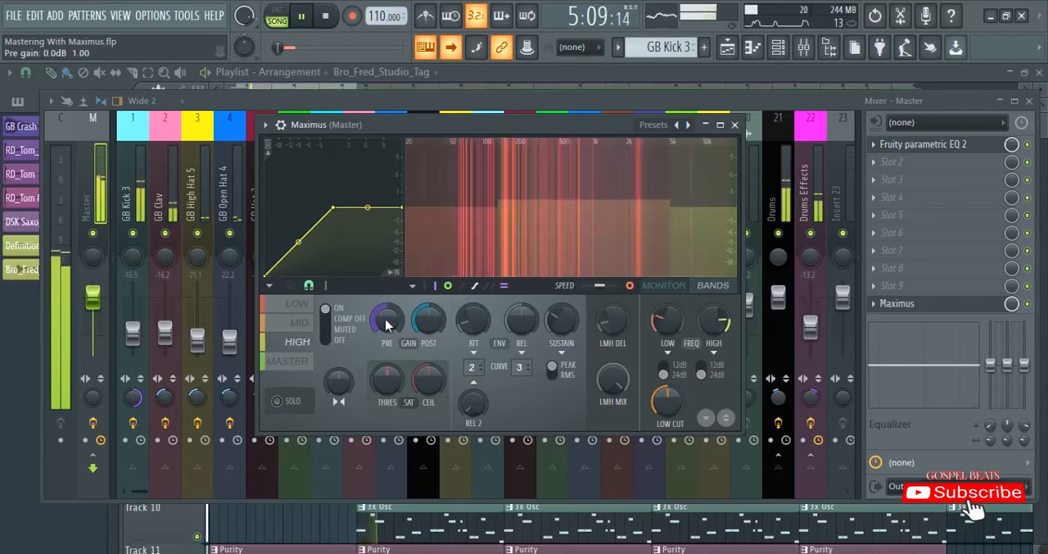
pyautogui.moveTo(388, 320); pyautogui.dragTo(387, 303)
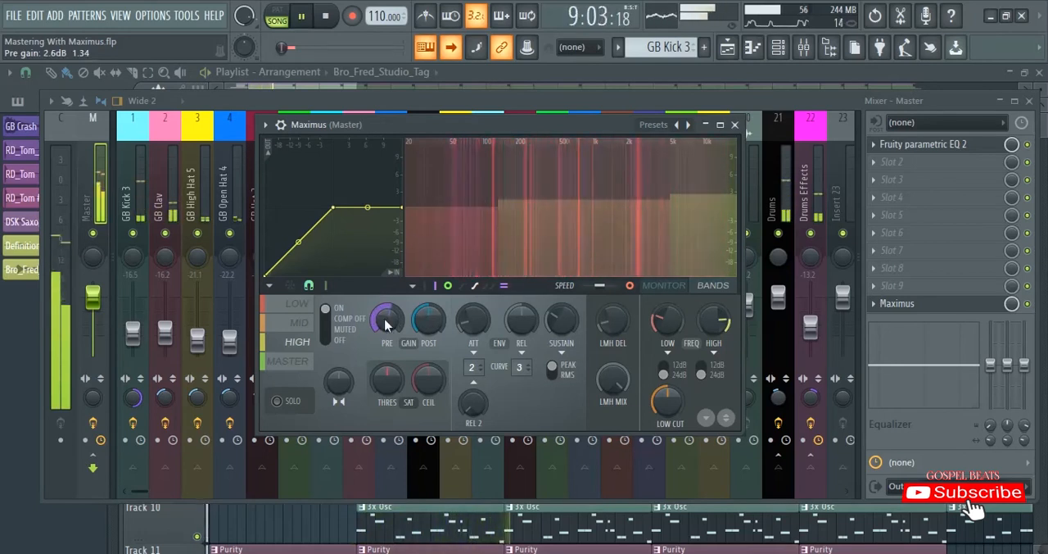
pyautogui.moveTo(387, 324); pyautogui.dragTo(387, 333)
pyautogui.press('space')
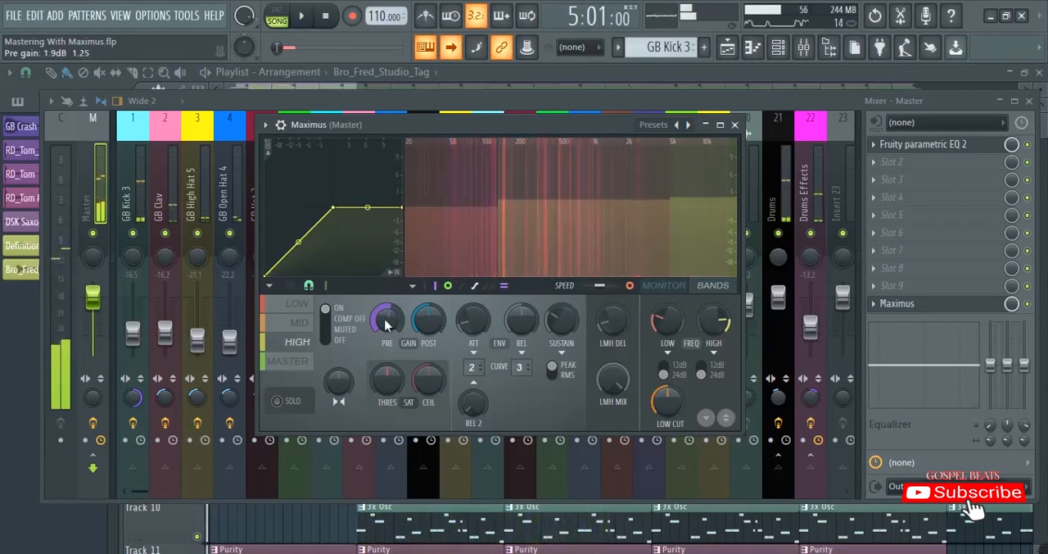
# - Solo the low band and play the section to hear it on its own
pyautogui.click(295, 304)
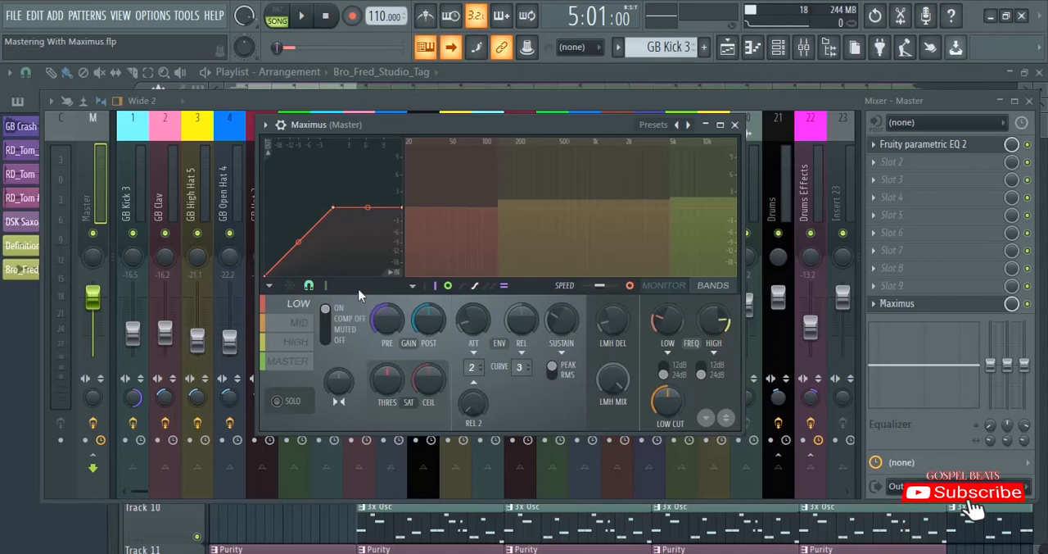
pyautogui.click(282, 403)
pyautogui.press('space')
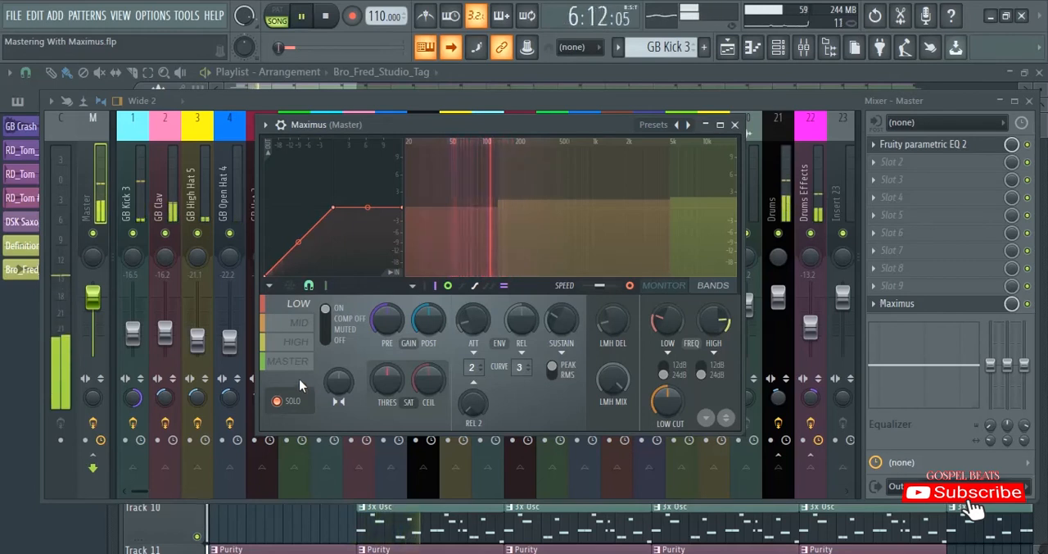
pyautogui.press('space')
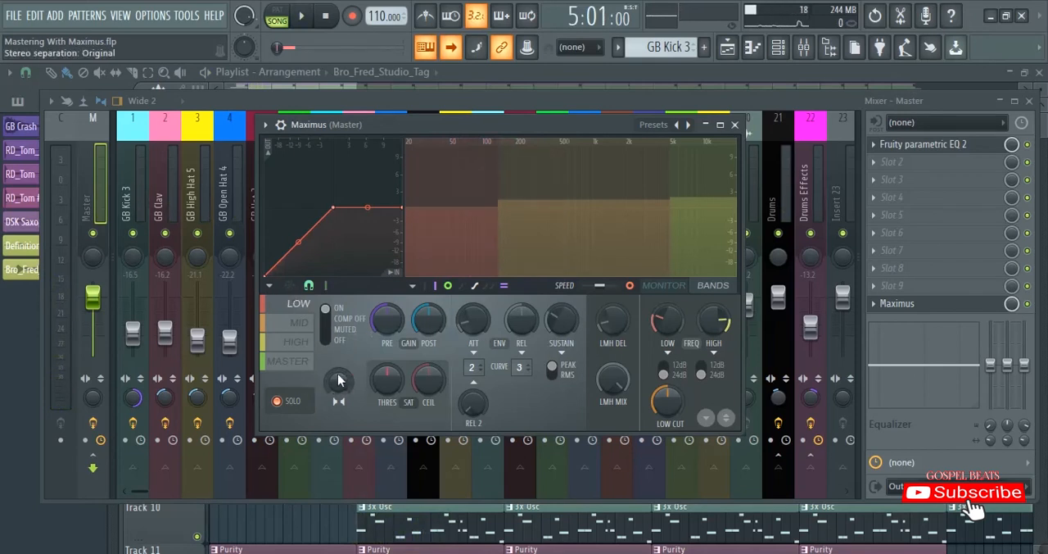
# - Try the low band's stereo separation in both directions, and reset it to the original setting
pyautogui.moveTo(338, 378); pyautogui.dragTo(338, 411)
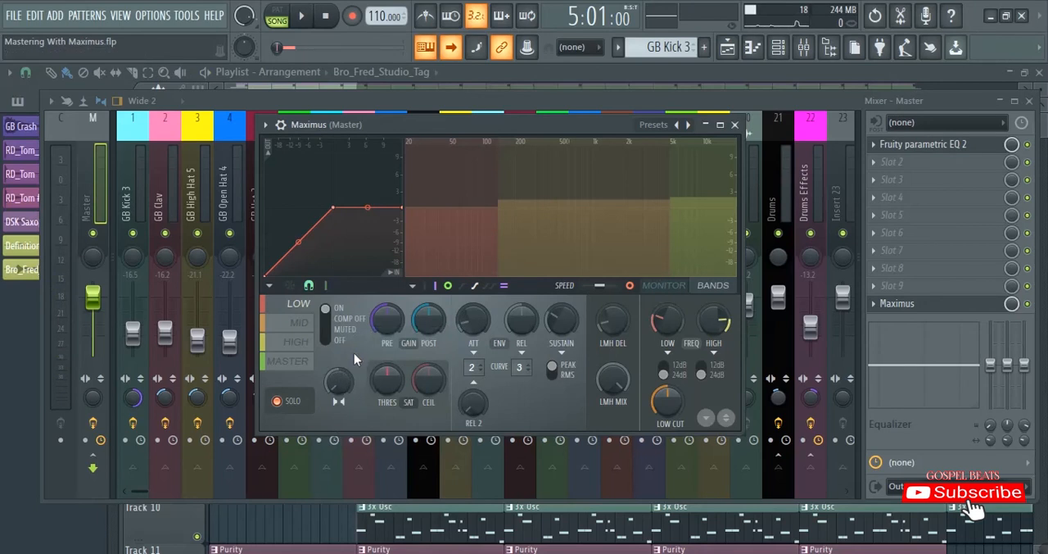
pyautogui.moveTo(337, 379); pyautogui.dragTo(336, 346)
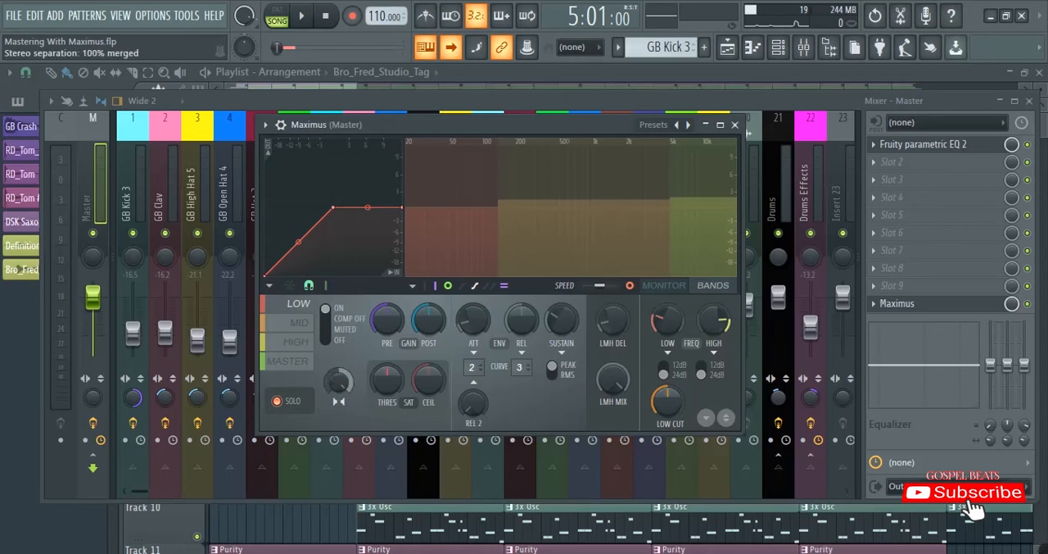
pyautogui.rightClick(337, 386)
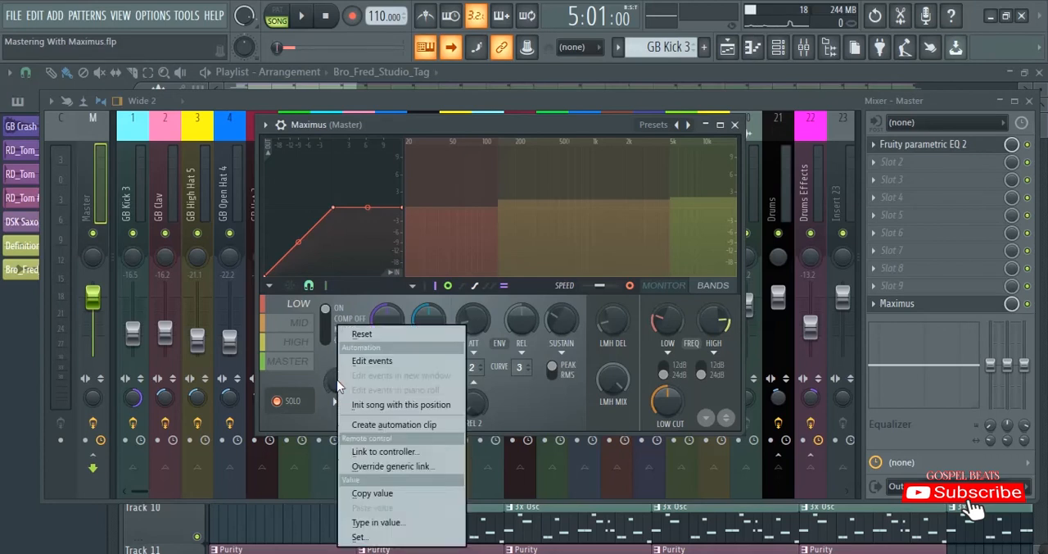
pyautogui.click(359, 336)
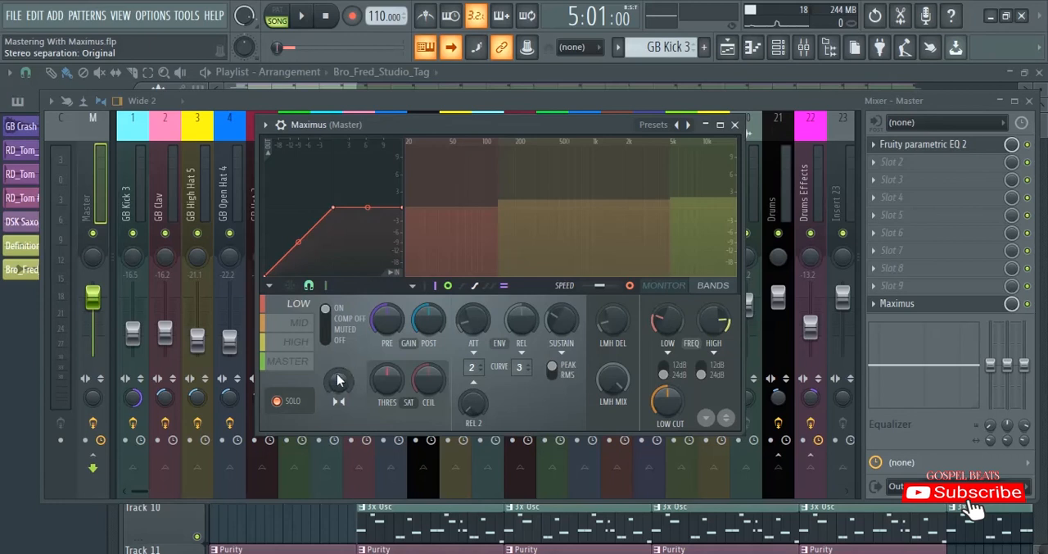
# - Play the soloed low band while setting its stereo separation to 30% merged
pyautogui.press('space')
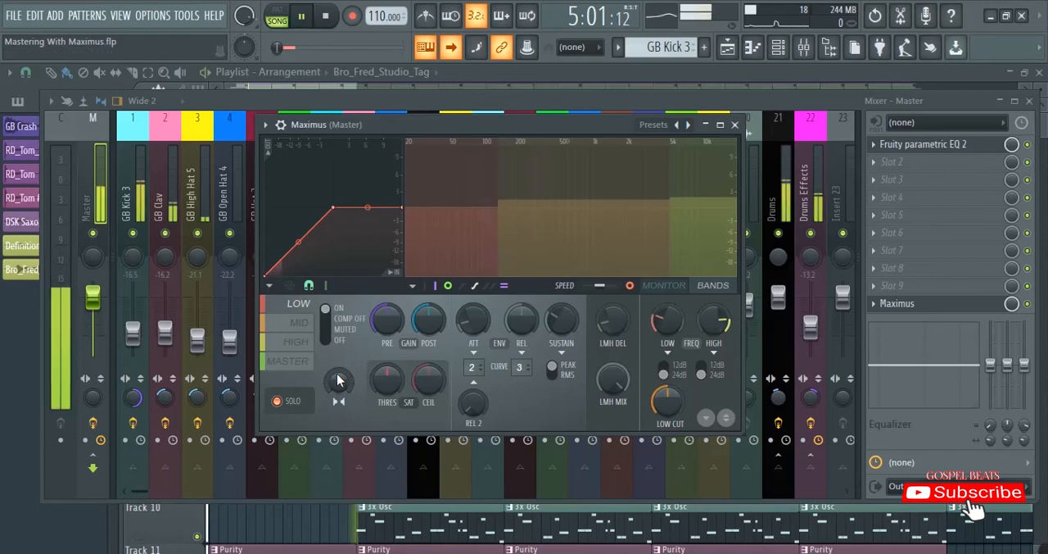
pyautogui.moveTo(338, 376); pyautogui.dragTo(338, 373)
pyautogui.moveTo(339, 382); pyautogui.dragTo(339, 364)
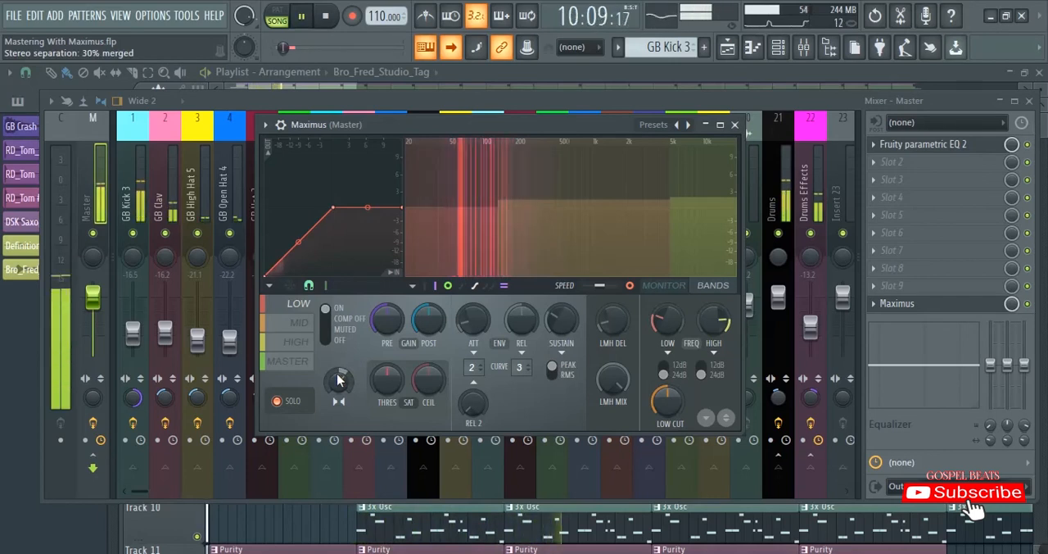
pyautogui.press('space')
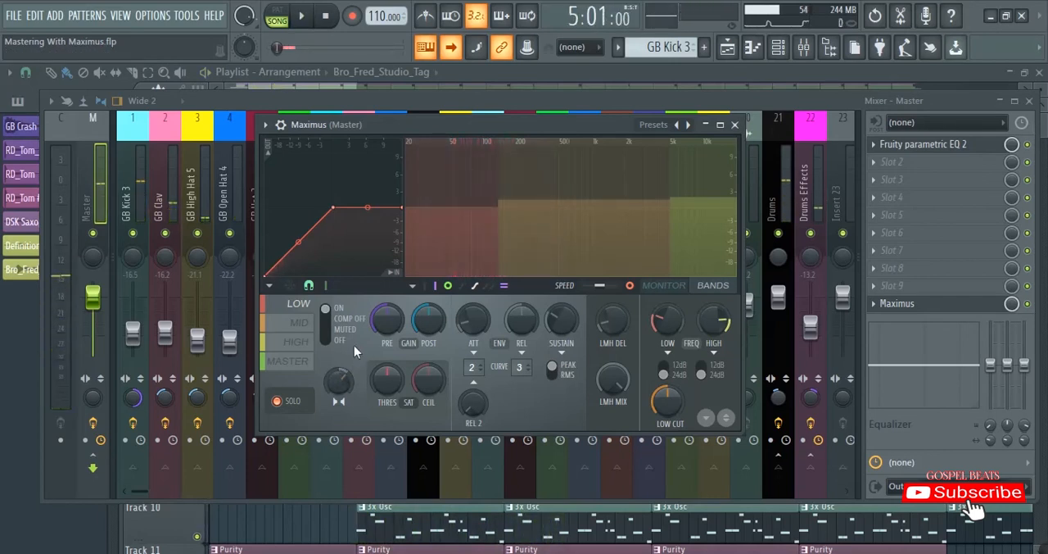
# - Turn off the low band's solo and play the section to hear all bands together
pyautogui.click(281, 401)
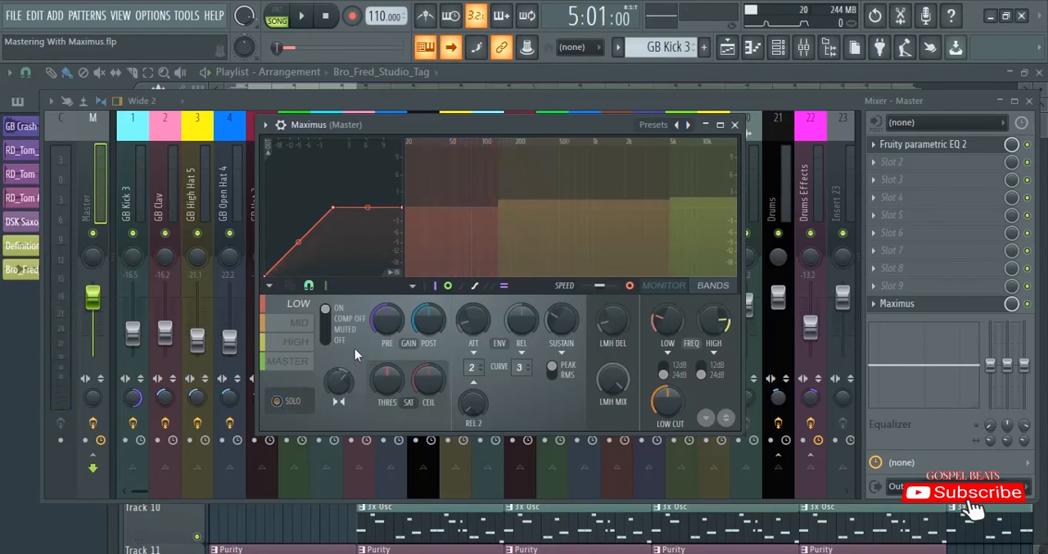
pyautogui.press('space')
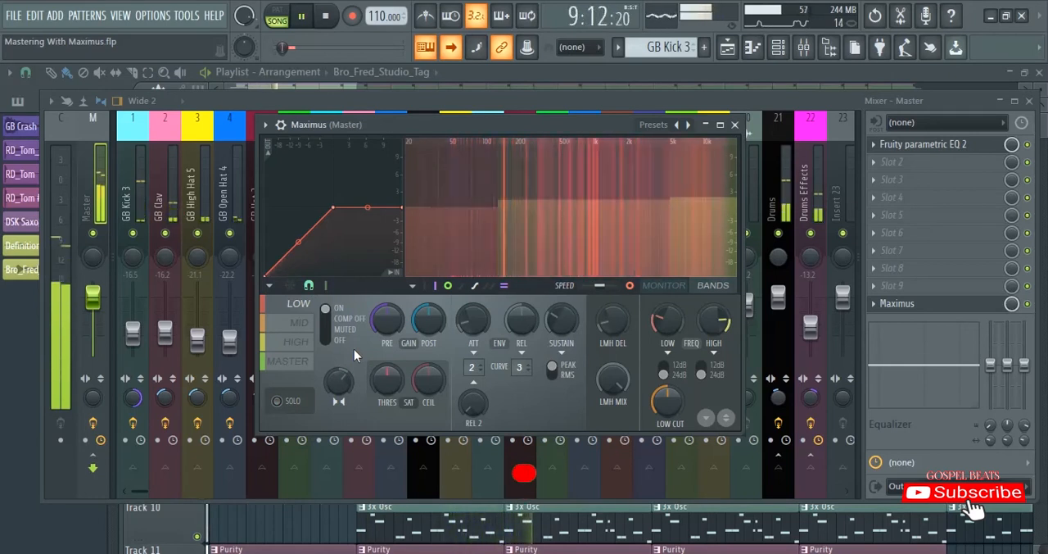
pyautogui.press('space')
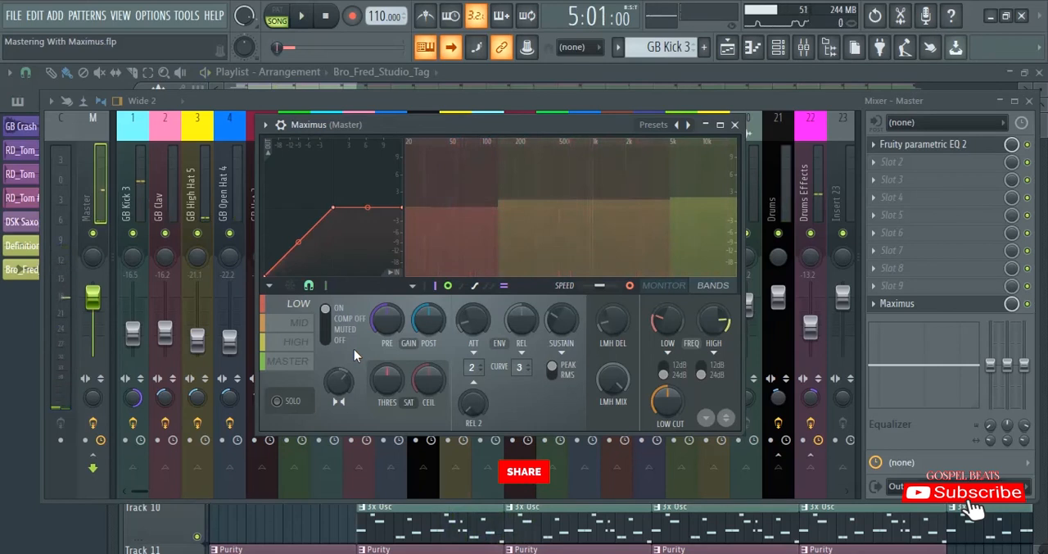
# - Solo the mid band and widen its stereo separation towards separated while playing the section
pyautogui.click(301, 323)
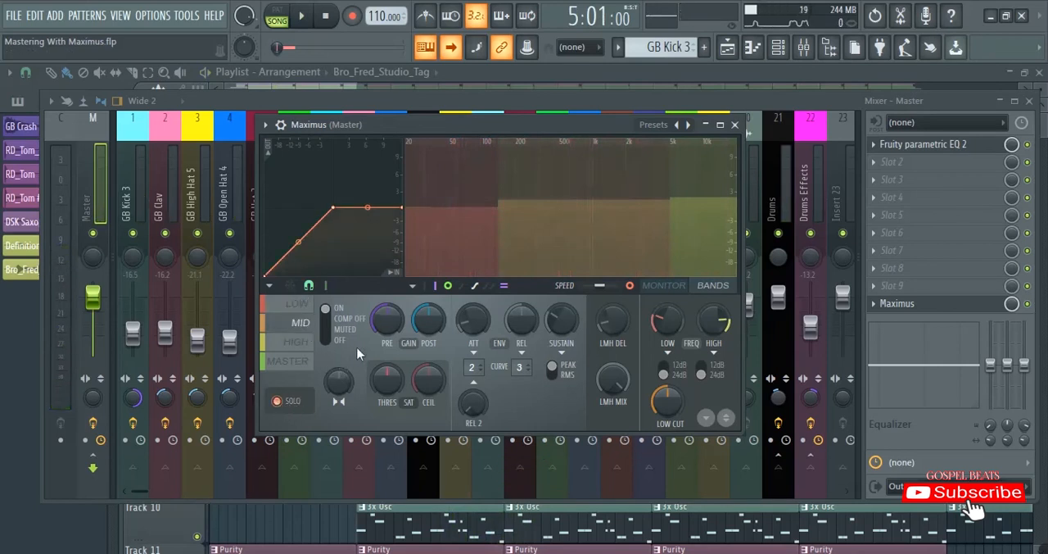
pyautogui.press('space')
pyautogui.press('space')
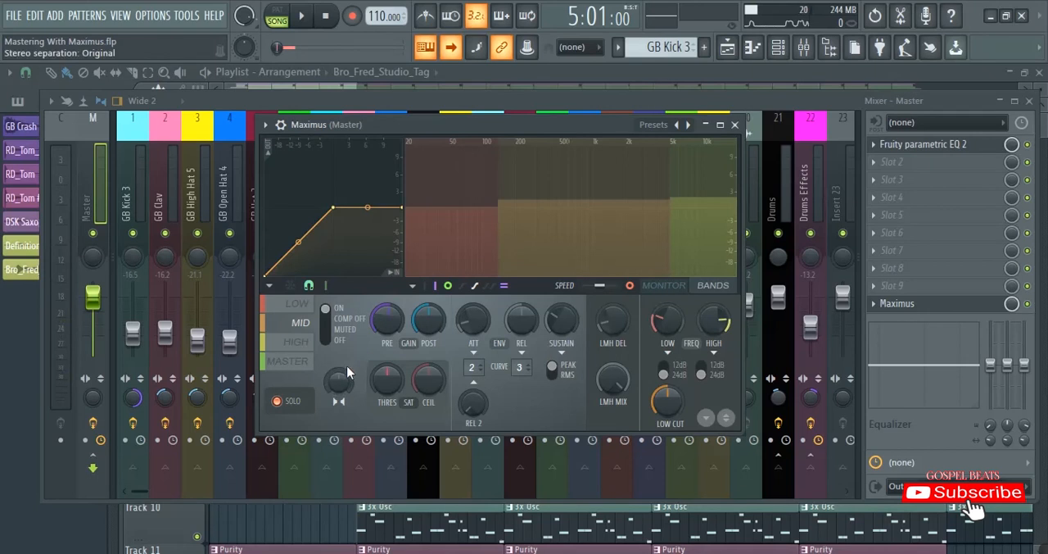
pyautogui.press('space')
pyautogui.moveTo(339, 381); pyautogui.dragTo(340, 419)
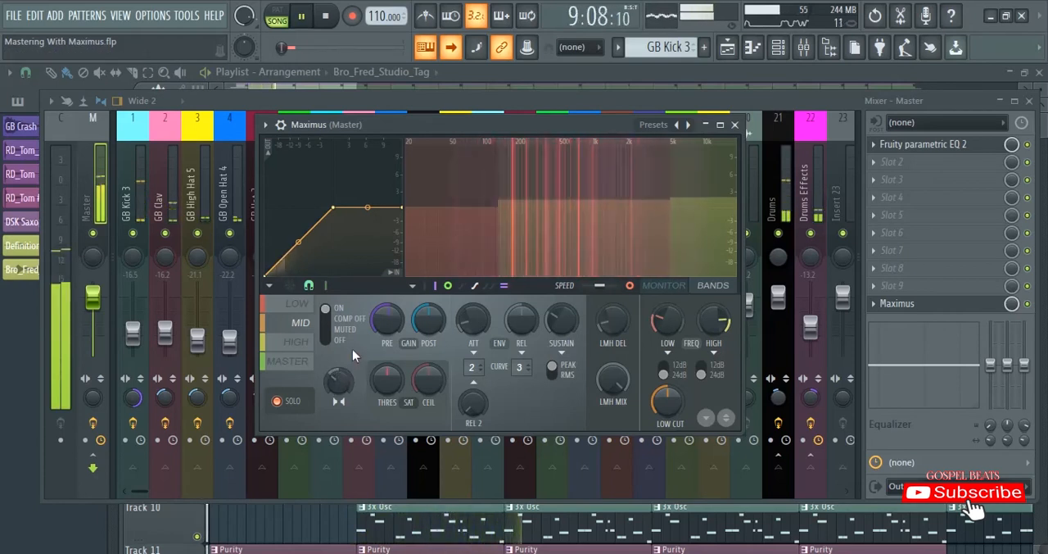
# - Stop playback, turn off the mid band's solo, and play the section with all bands
pyautogui.press('space')
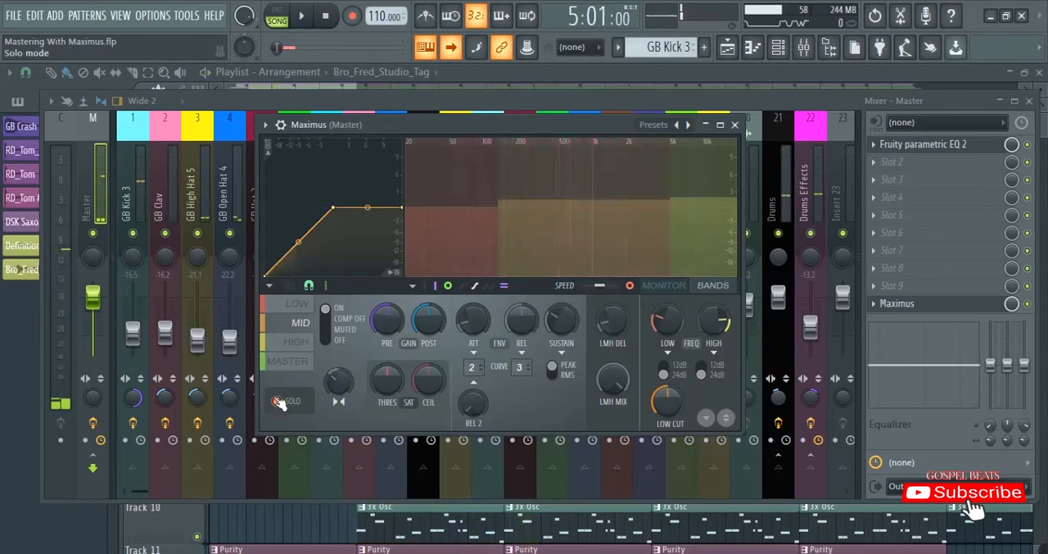
pyautogui.press('space')
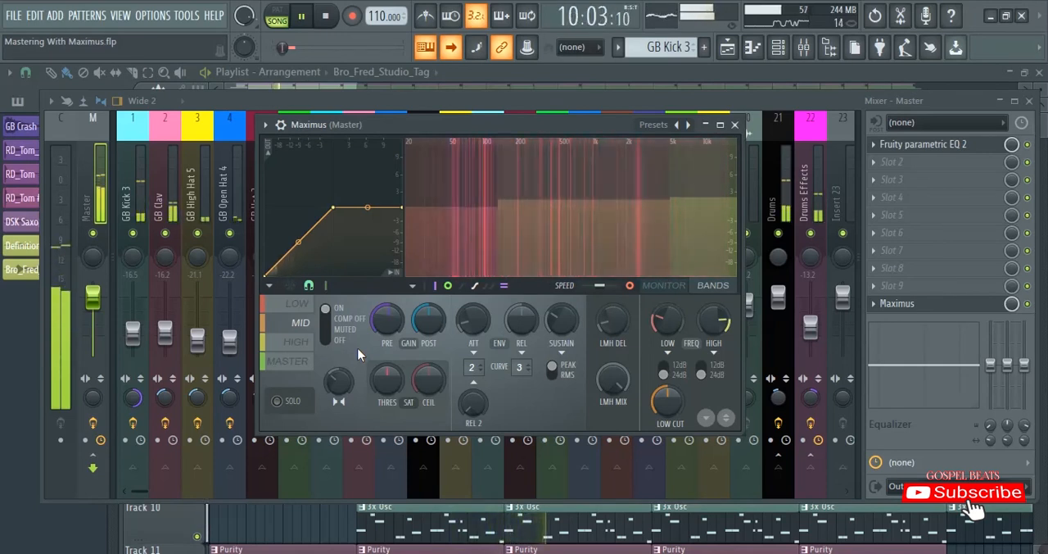
pyautogui.press('space')
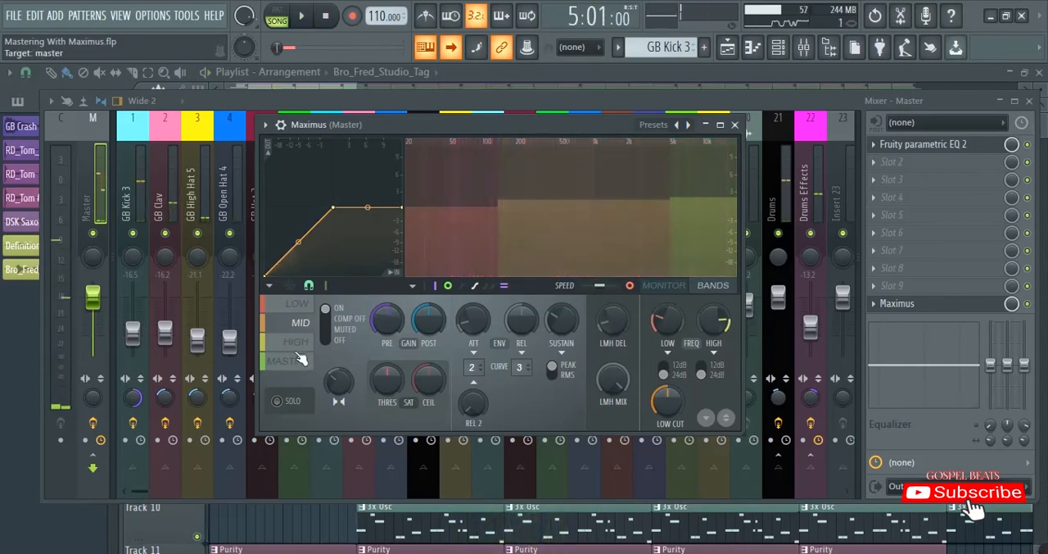
# - Solo the high band, widen its stereo separation towards separated during playback, and turn the solo off
pyautogui.click(301, 346)
pyautogui.click(278, 400)
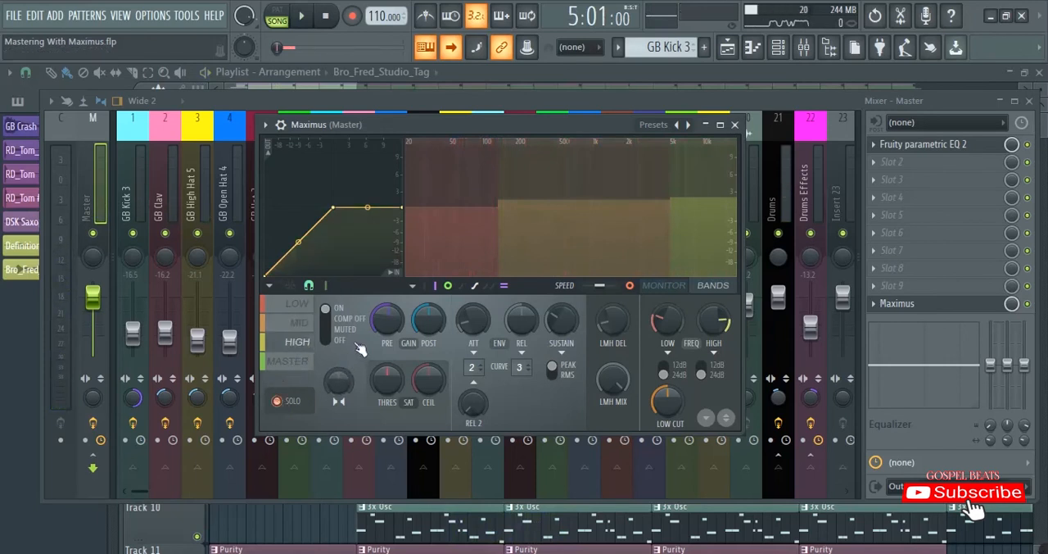
pyautogui.press('space')
pyautogui.moveTo(338, 378); pyautogui.dragTo(338, 414)
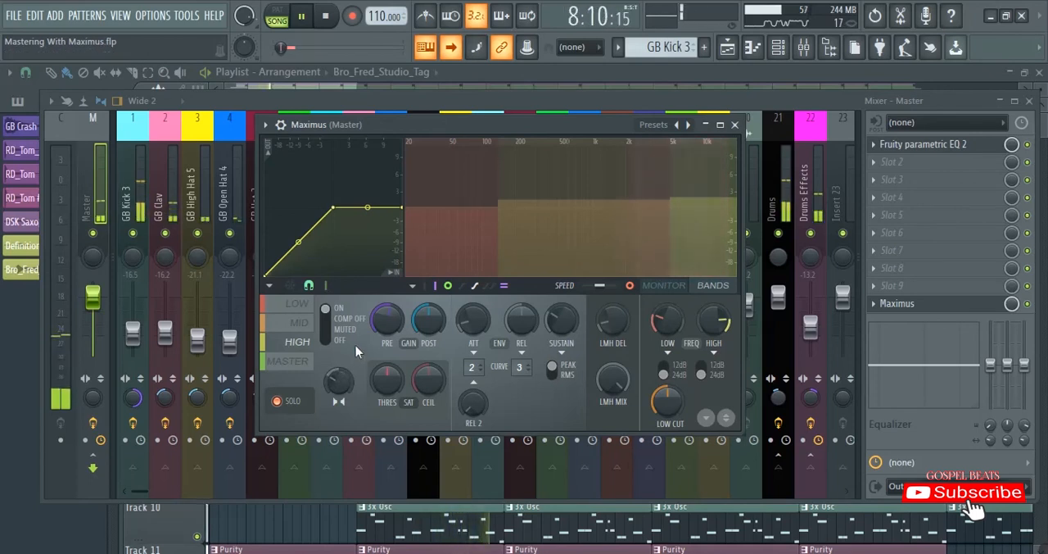
pyautogui.press('space')
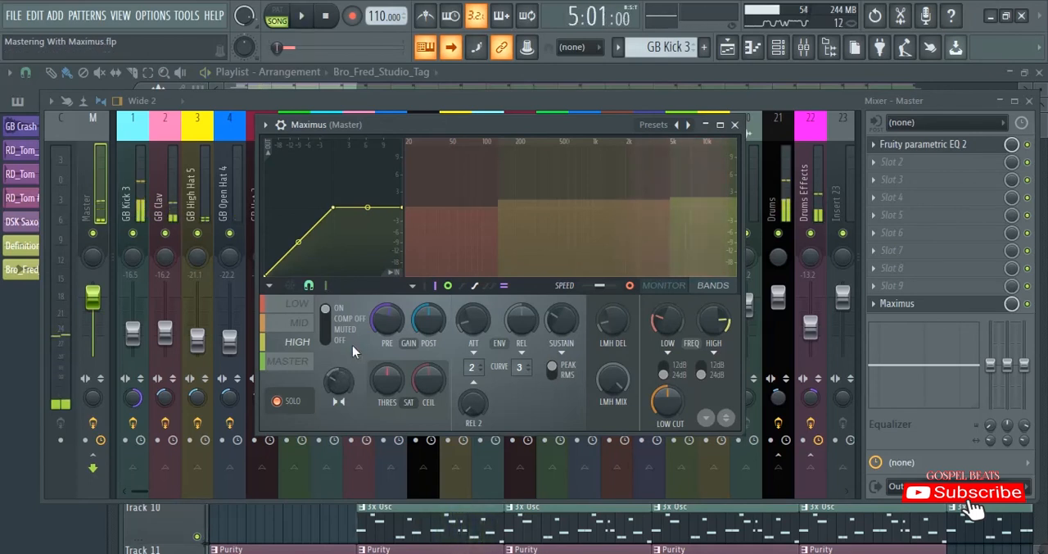
pyautogui.click(279, 401)
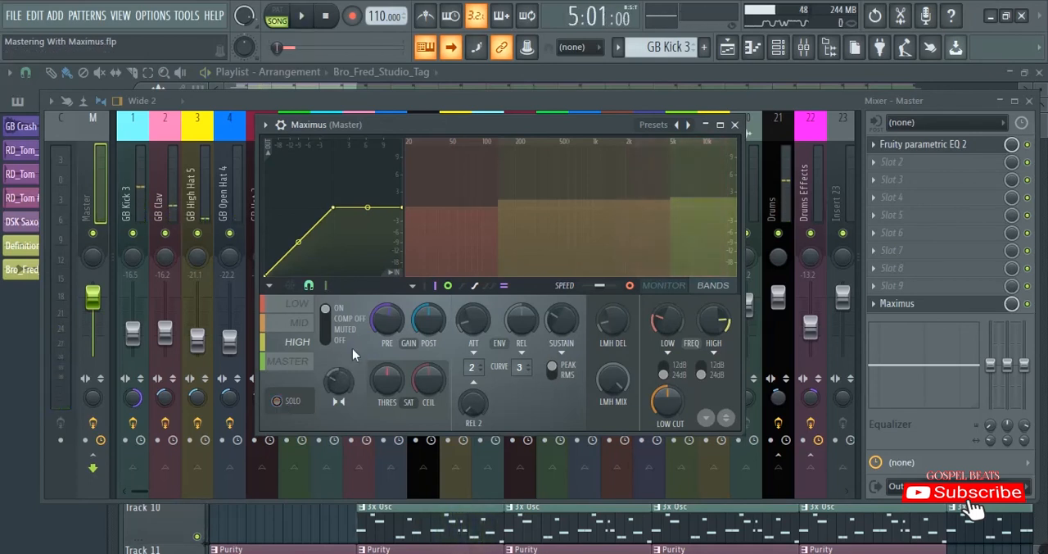
# - Audition the section with all bands, and raise the Maximus master band's post gain during a second playback
pyautogui.press('space')
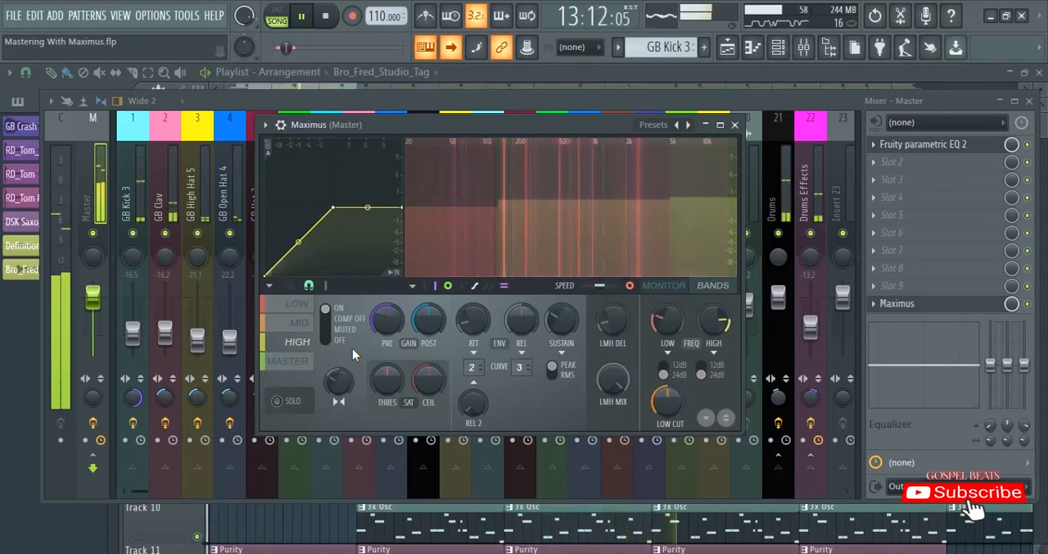
pyautogui.press('space')
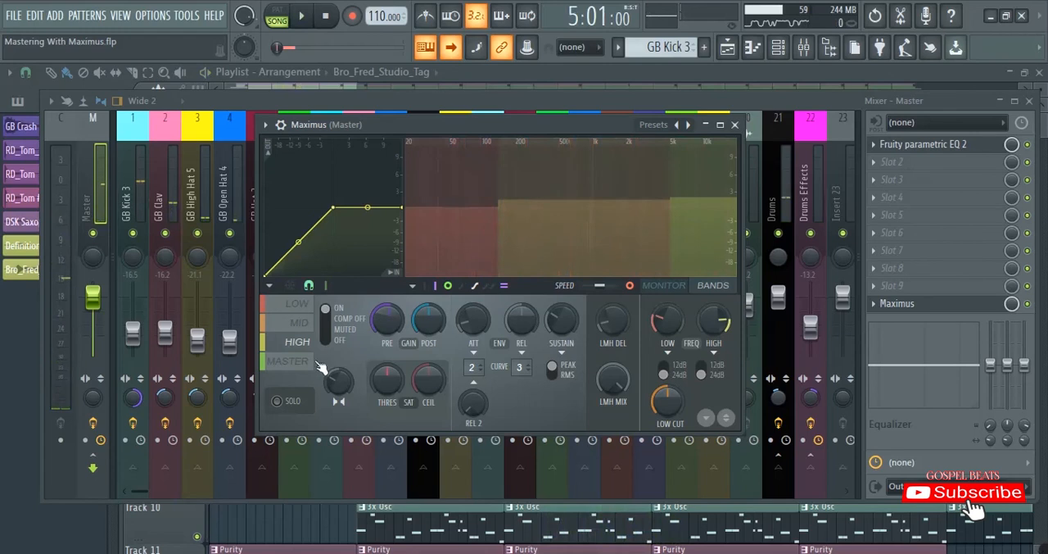
pyautogui.click(299, 364)
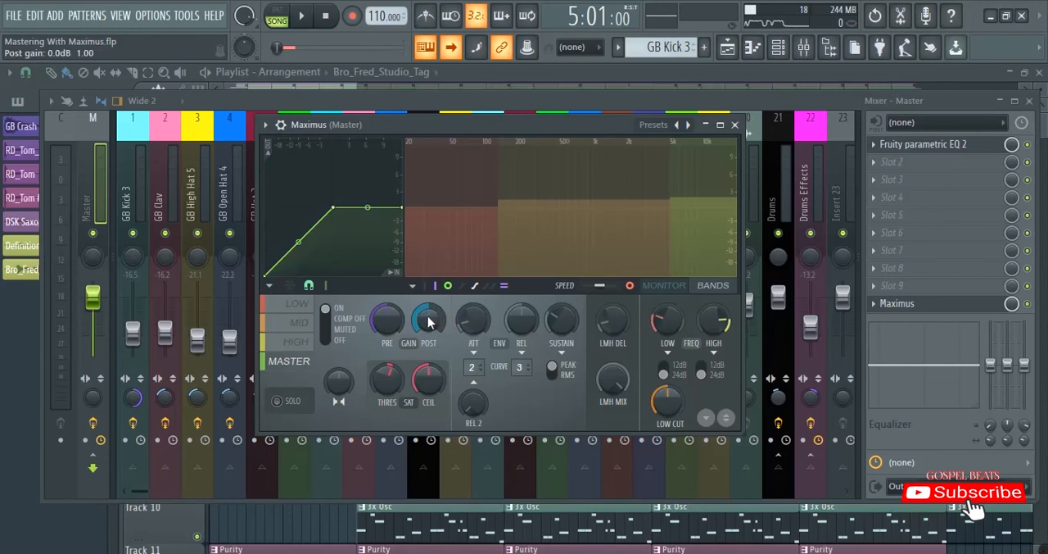
pyautogui.press('space')
pyautogui.moveTo(427, 322); pyautogui.dragTo(427, 273)
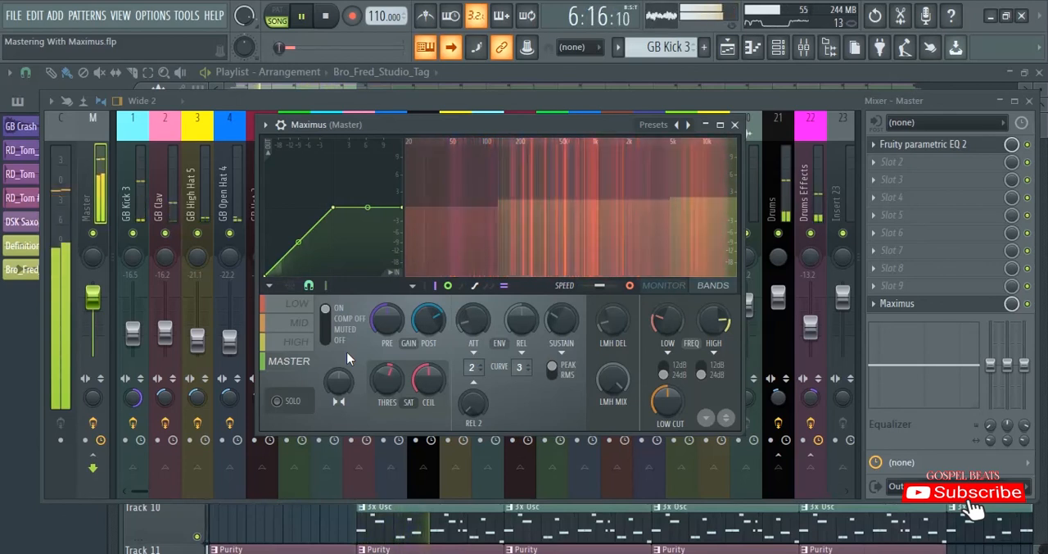
# - Look over the playlist arrangement during playback and return to the Maximus window on the master mixer track
pyautogui.click(322, 90)
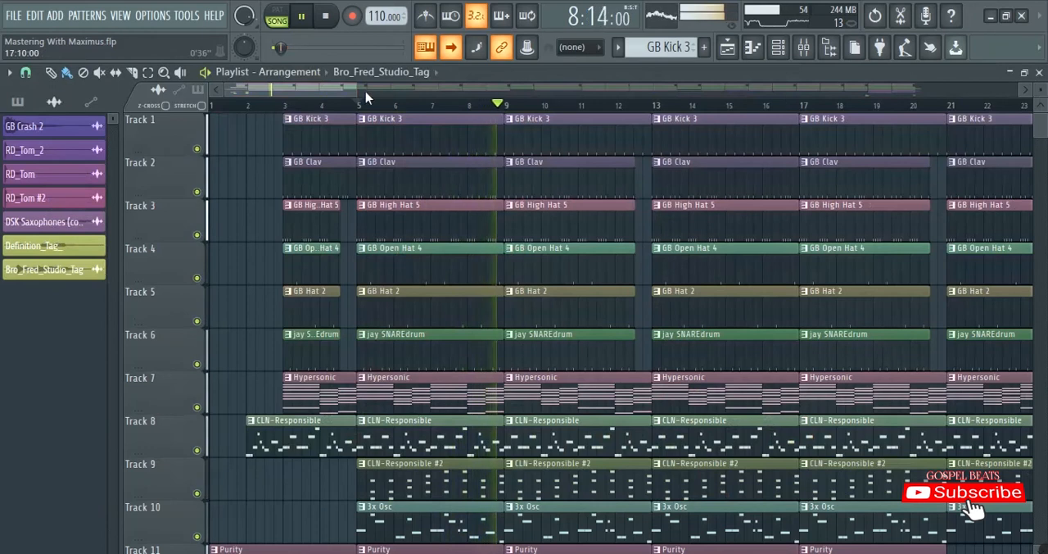
pyautogui.scroll(-1, 726, 159)
pyautogui.scroll(1, 726, 159)
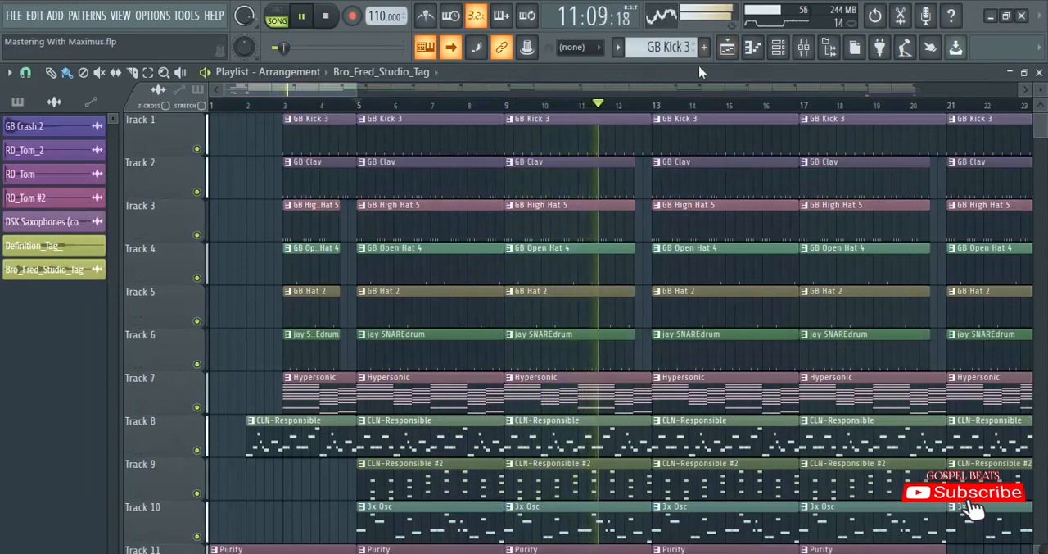
pyautogui.click(803, 46)
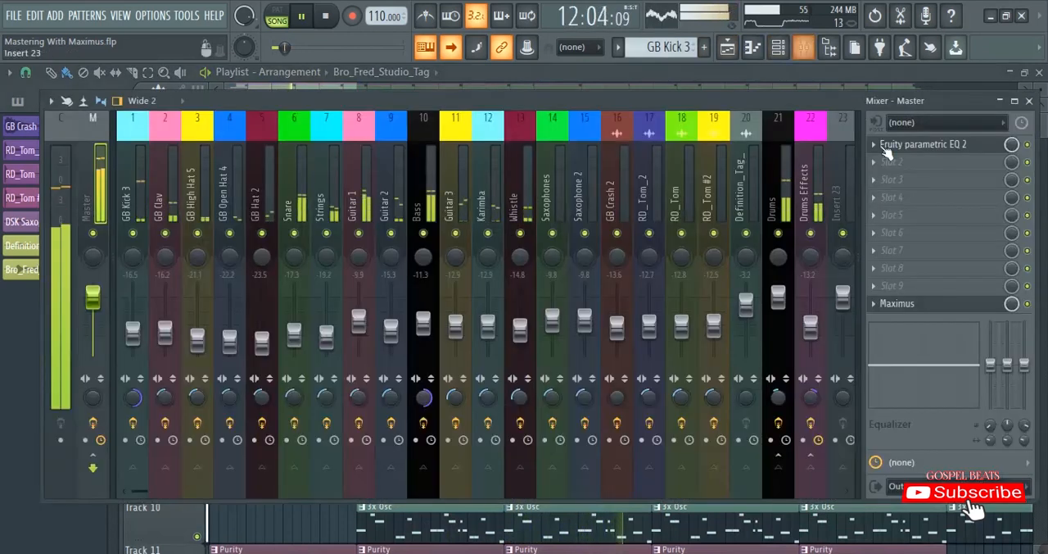
pyautogui.click(897, 303)
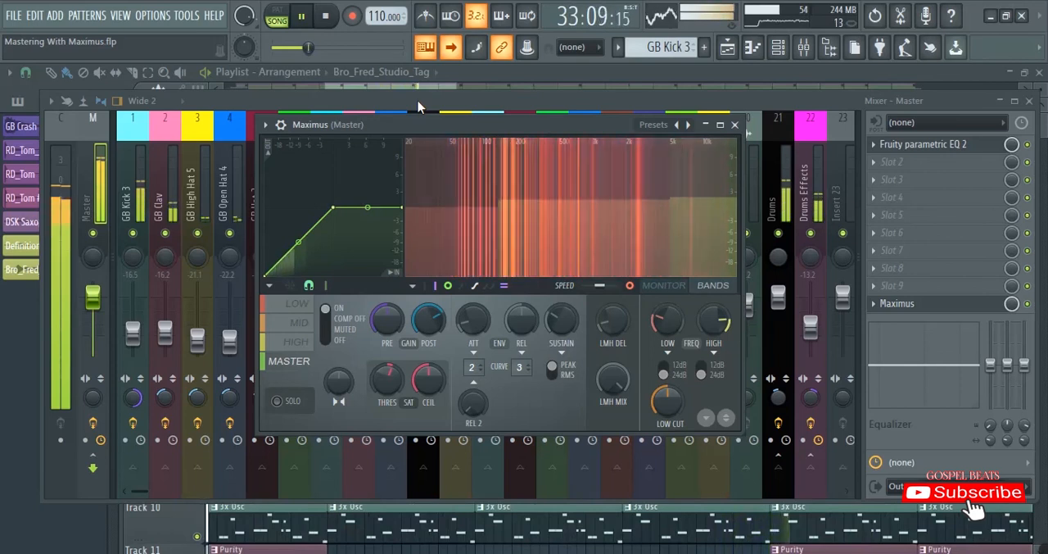
# - Stop playback and play the song from its beginning to hear the mastered result
pyautogui.press('space')
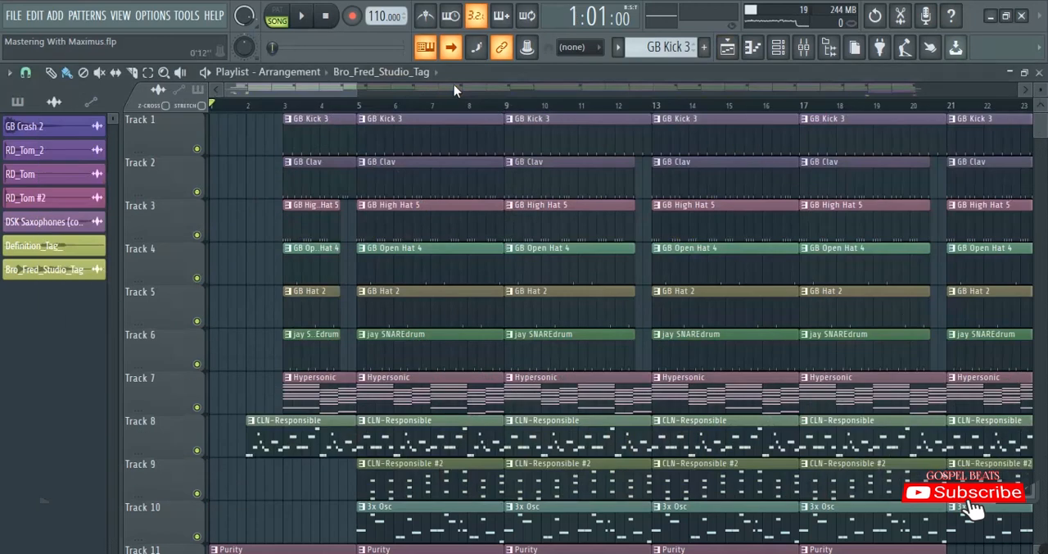
pyautogui.press('space')
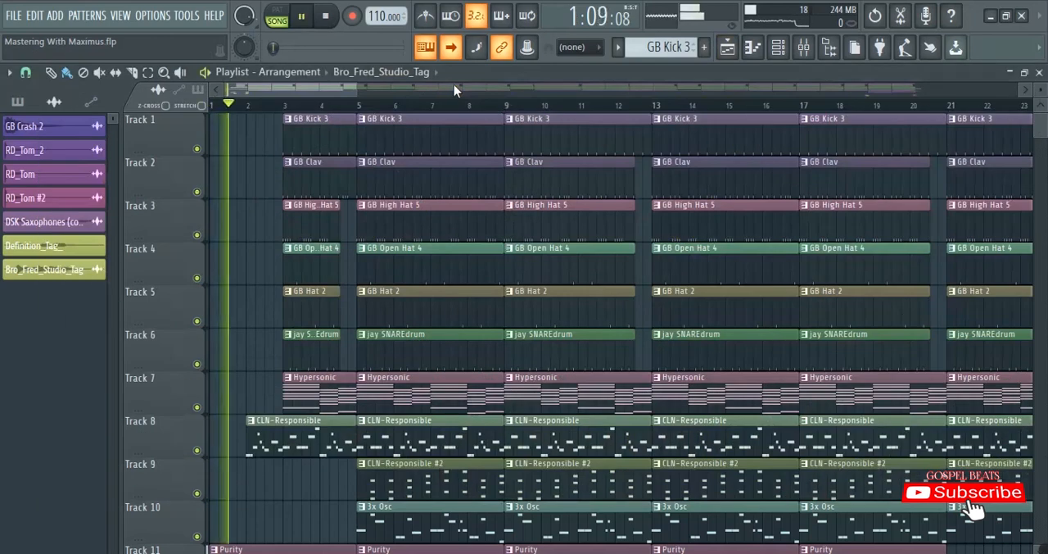